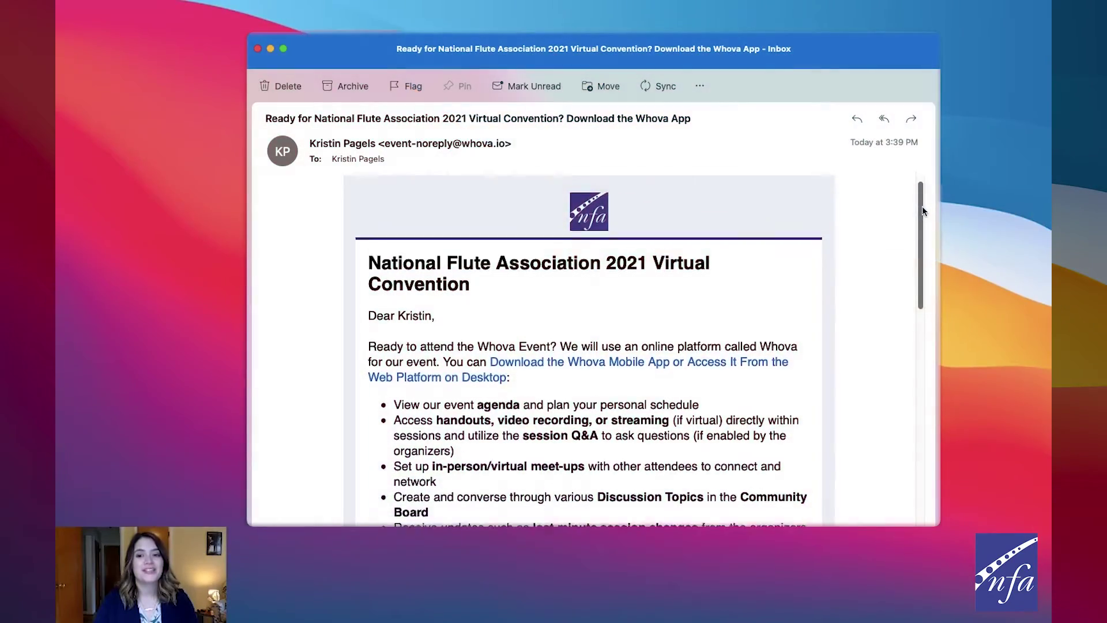
Select the invitation code in the Whova download email for the NFA 2021 convention
drag(922, 206, 911, 367)
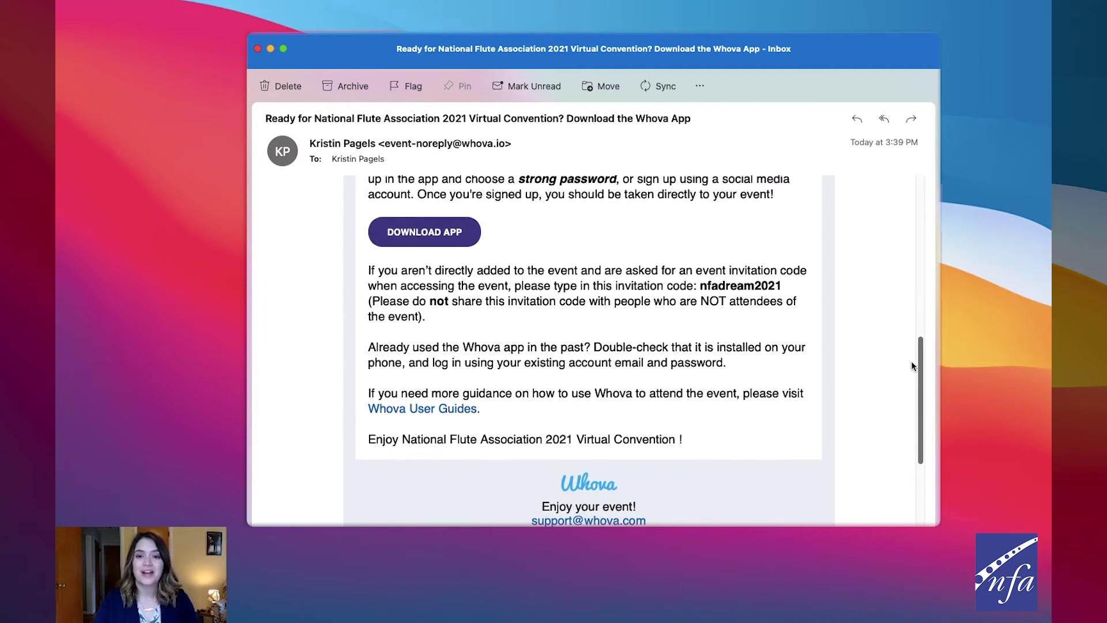
scroll(911, 367, down, 3)
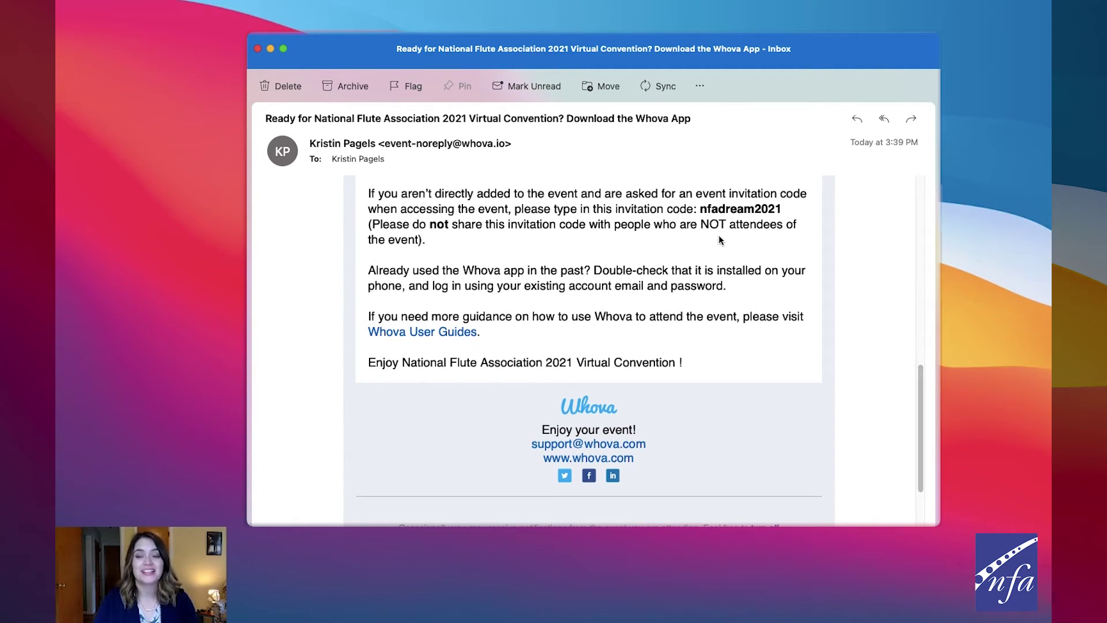
drag(698, 212, 781, 212)
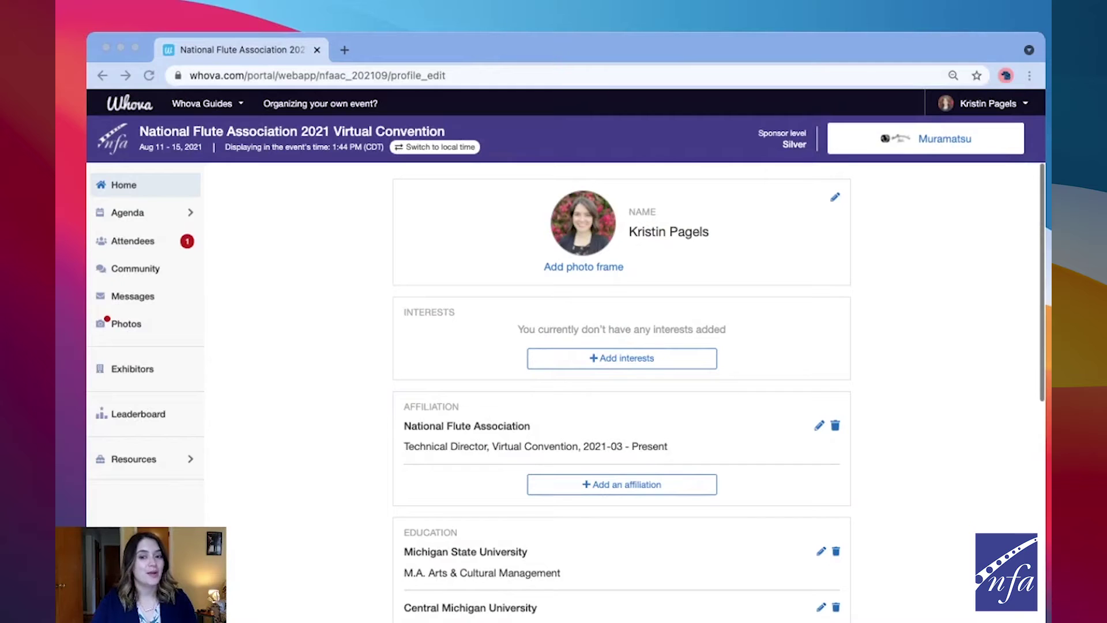
Scroll down through the profile's affiliation, education and location sections, then back up
scroll(621, 392, down, 2)
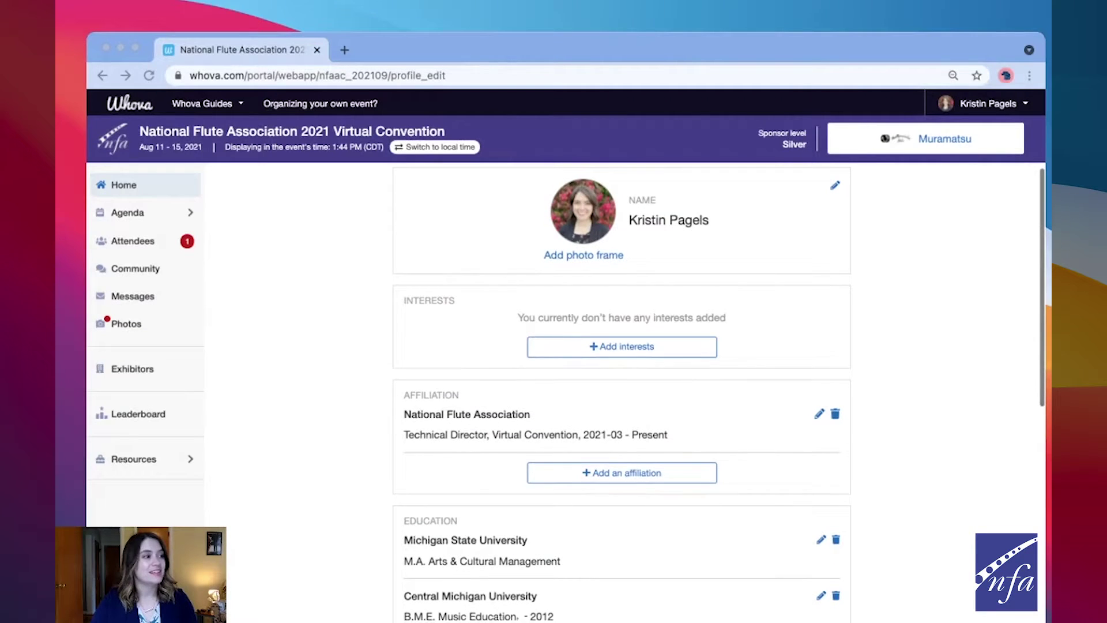
scroll(622, 392, down, 3)
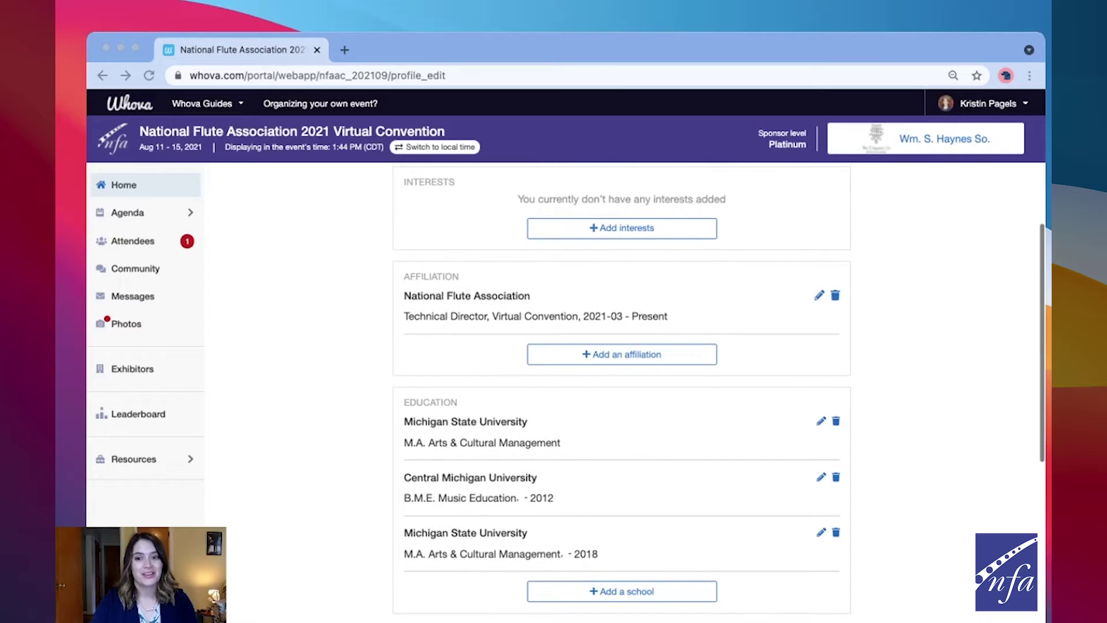
scroll(622, 392, down, 1)
scroll(622, 392, down, 2)
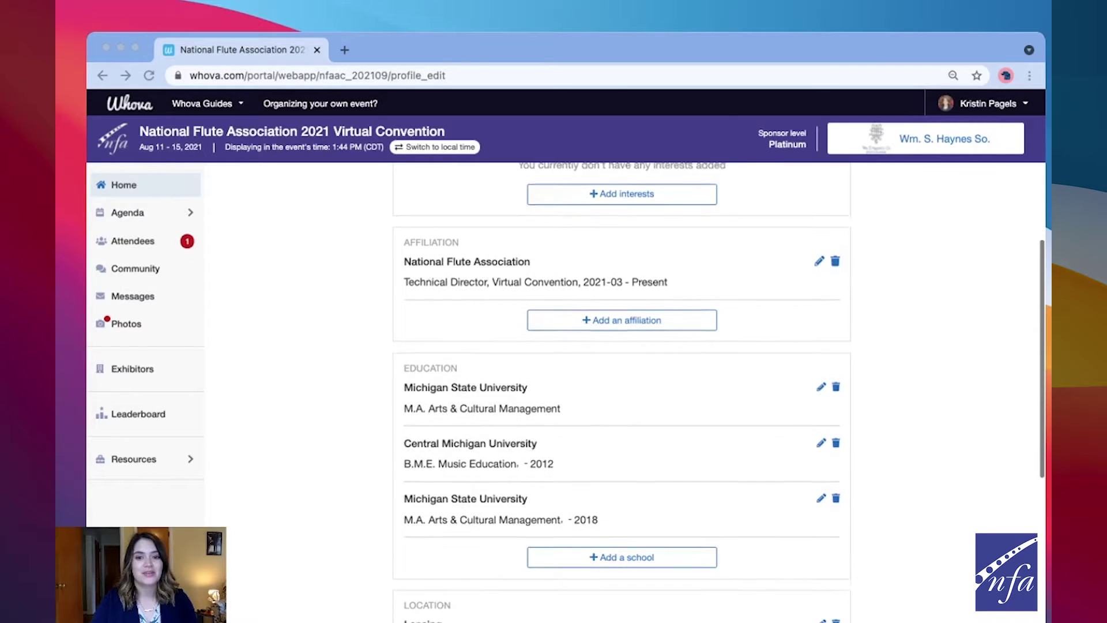
scroll(621, 393, up, 2)
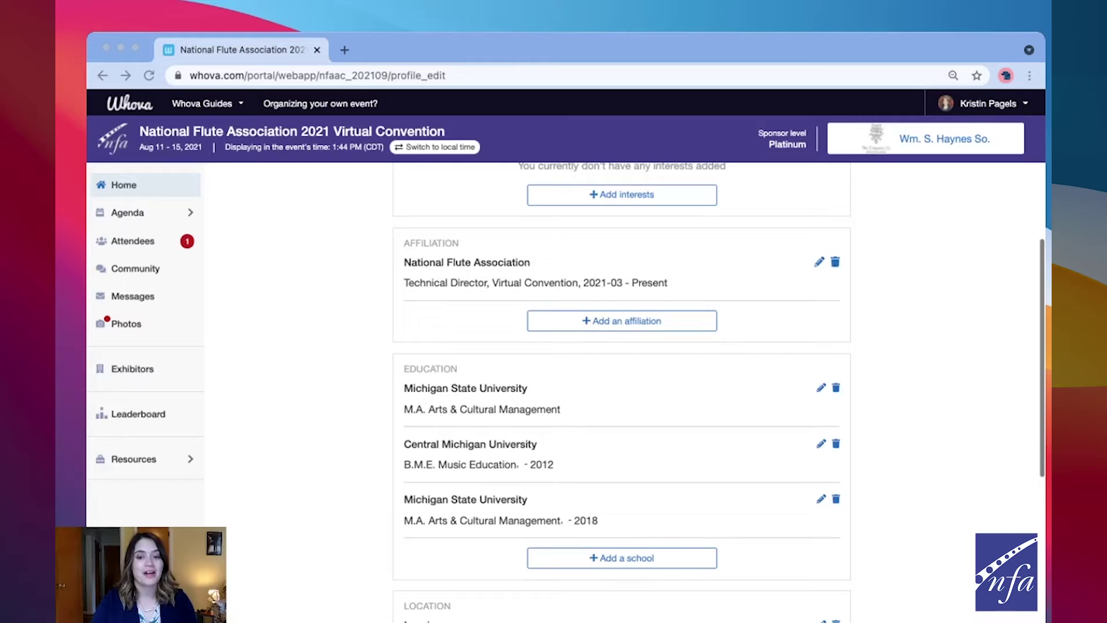
scroll(622, 392, up, 2)
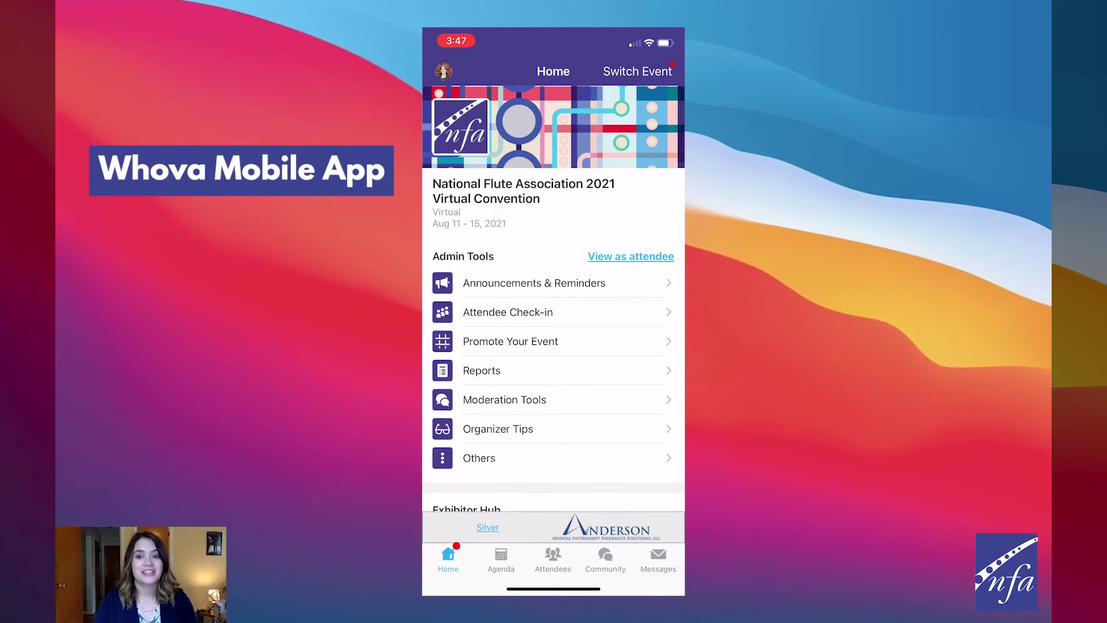
Browse the agenda for Thu 12, Fri 13 and Sat 14, previewing the New American Classics session
click(501, 558)
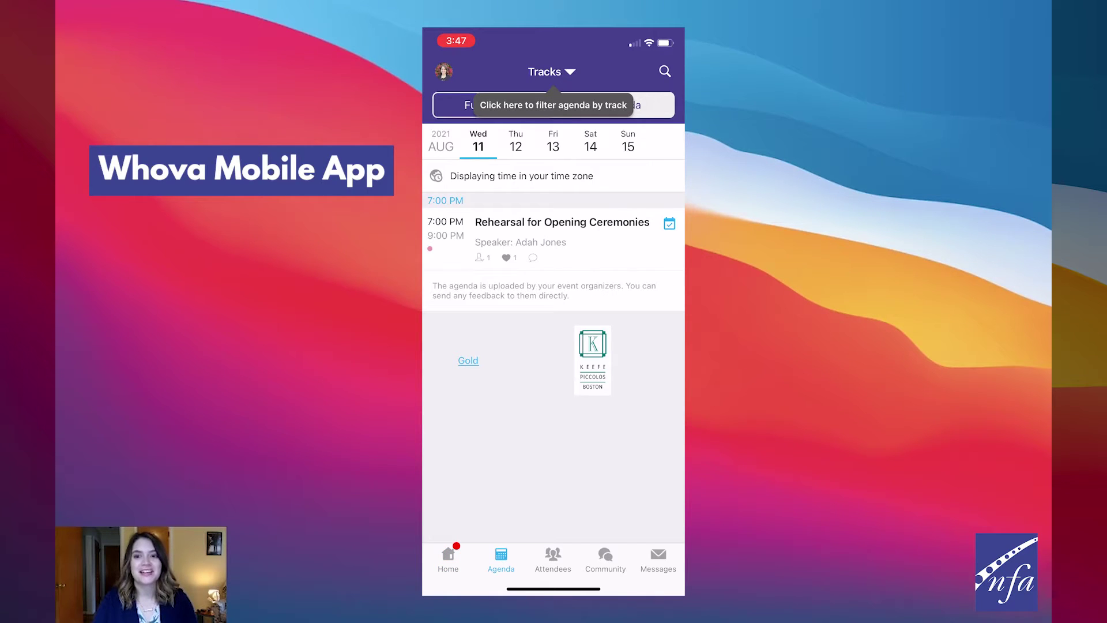
click(515, 143)
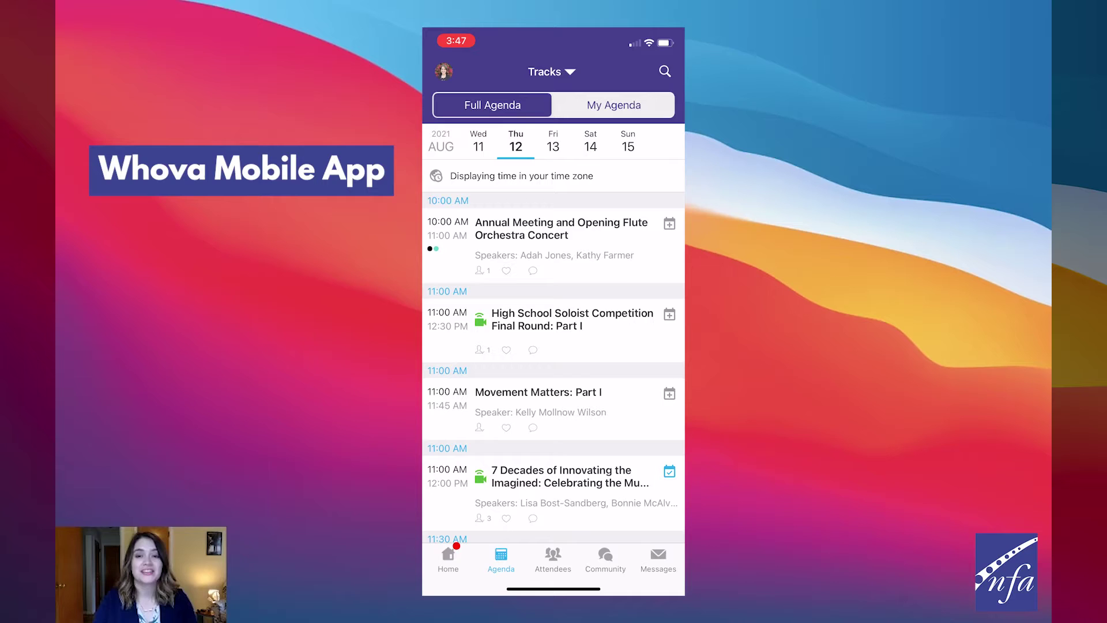
click(553, 143)
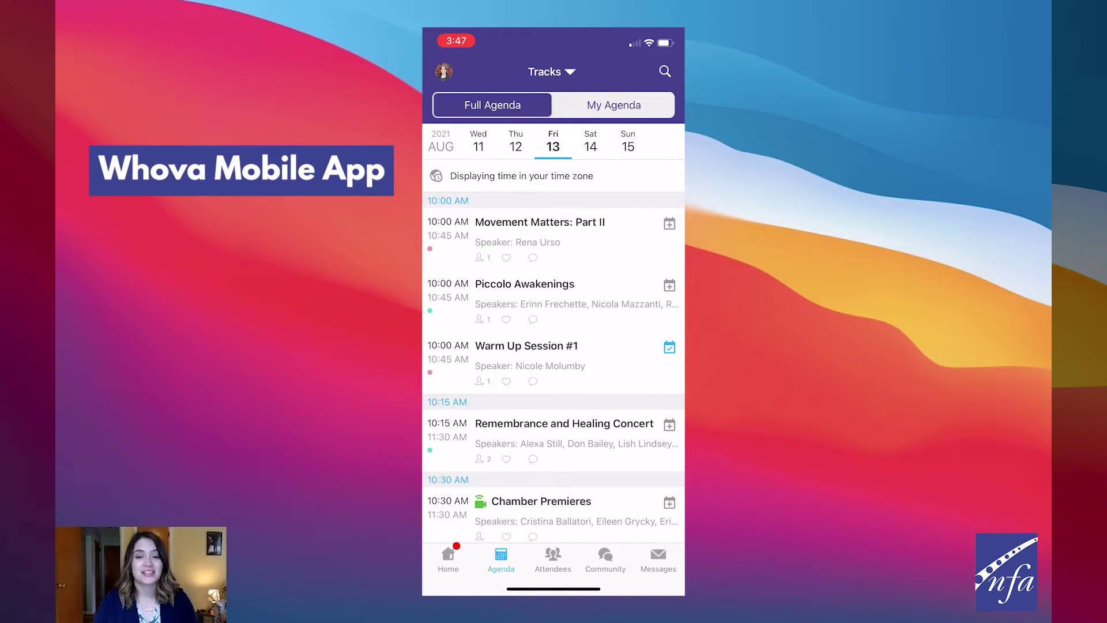
click(590, 143)
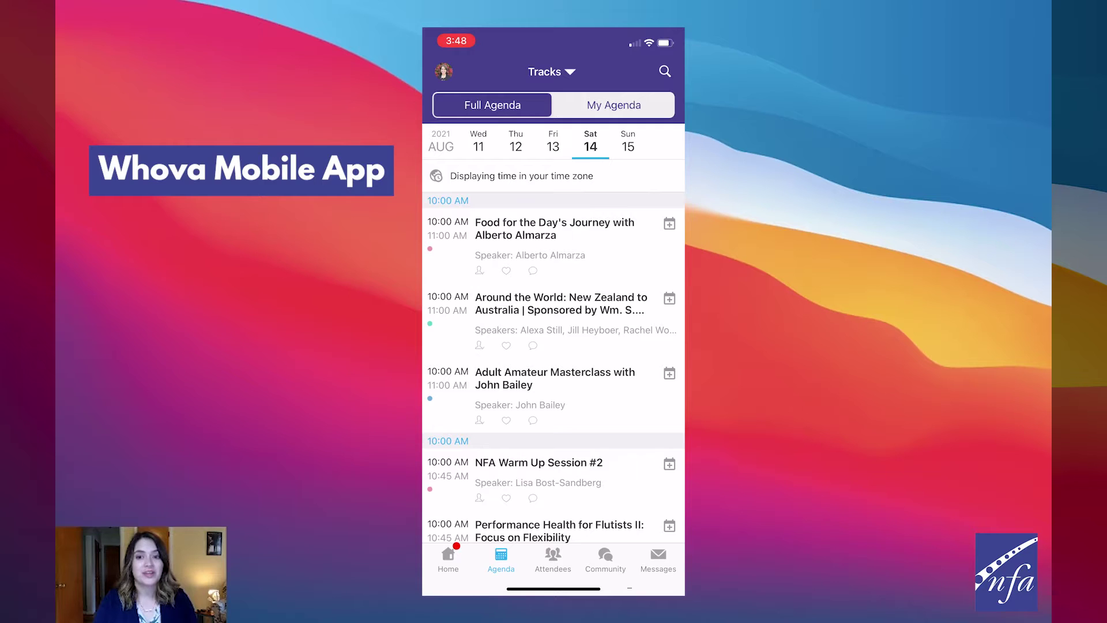
scroll(553, 353, down, 5)
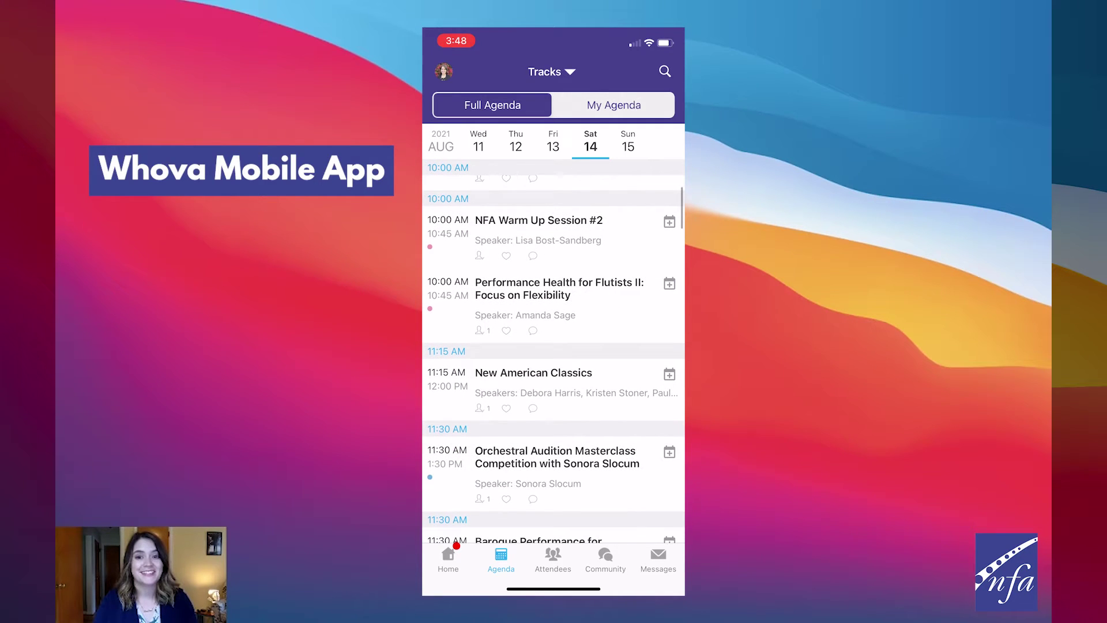
scroll(553, 353, down, 1)
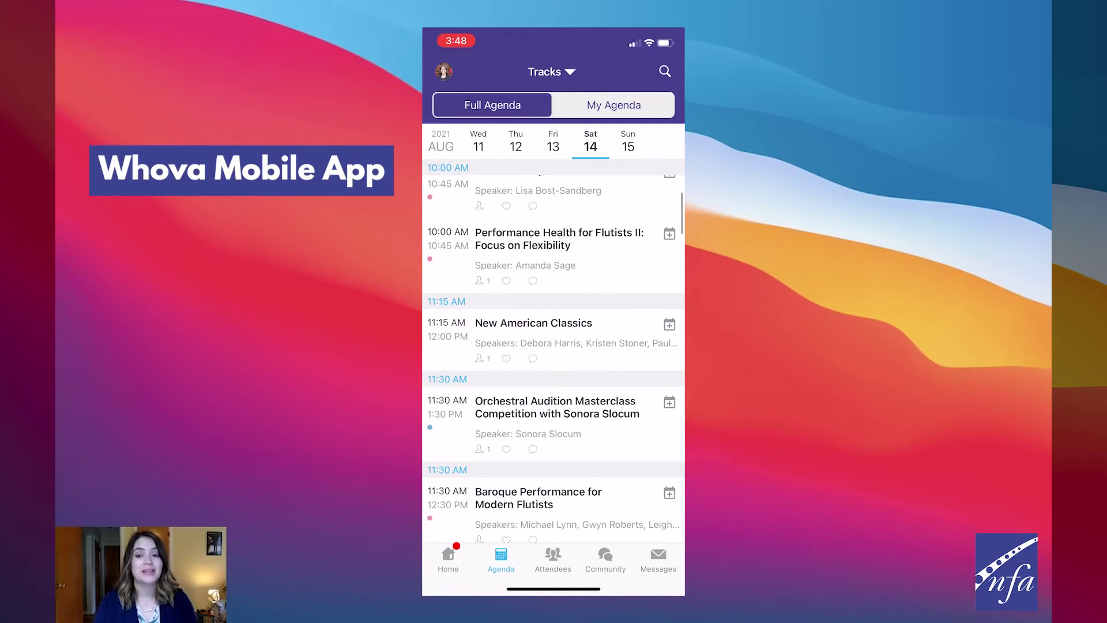
click(534, 331)
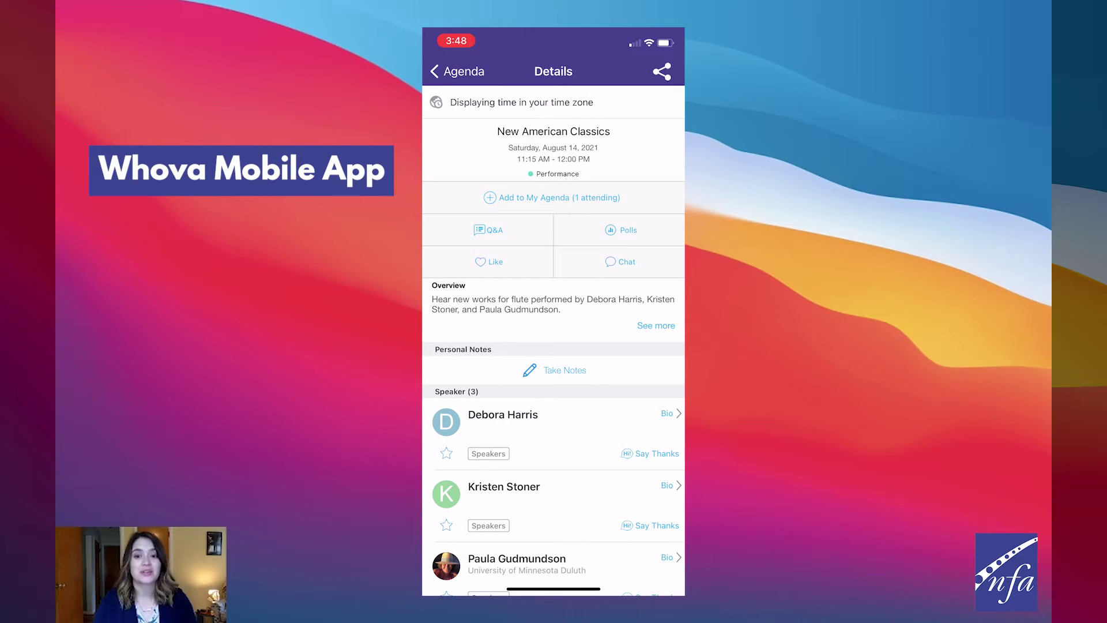
click(455, 71)
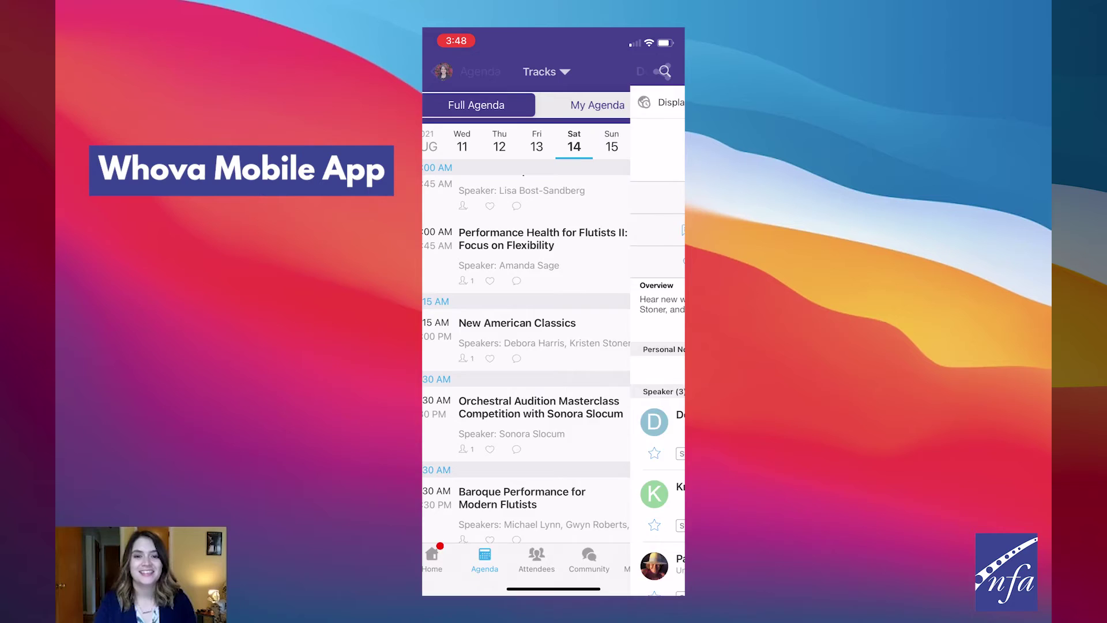
Add Saturday's Lightning Talks session to My Agenda
scroll(553, 353, down, 4)
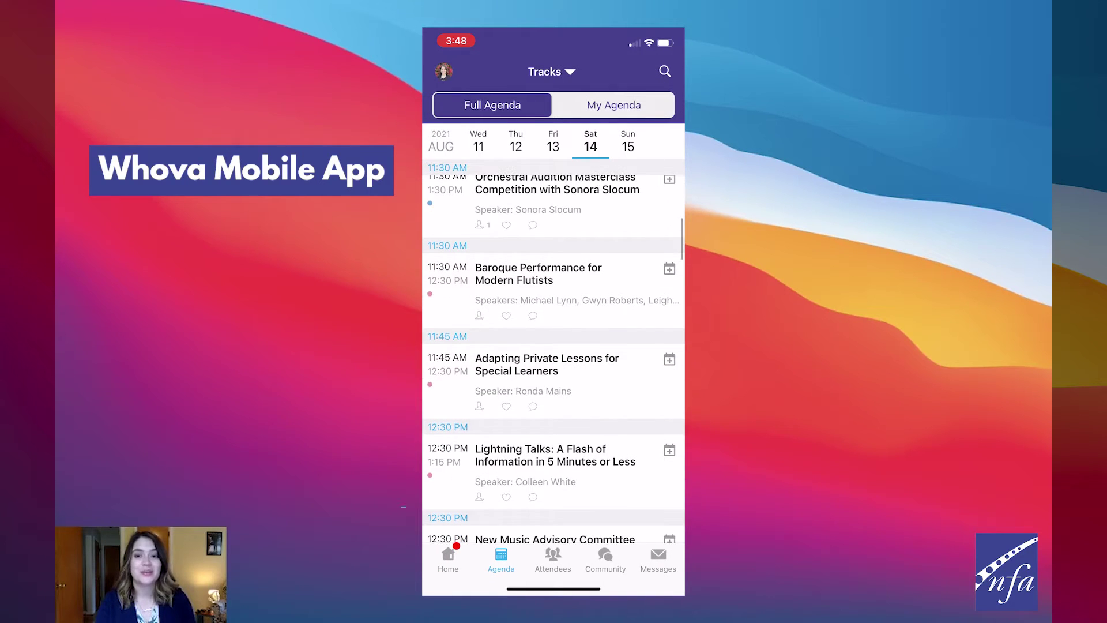
scroll(553, 353, down, 3)
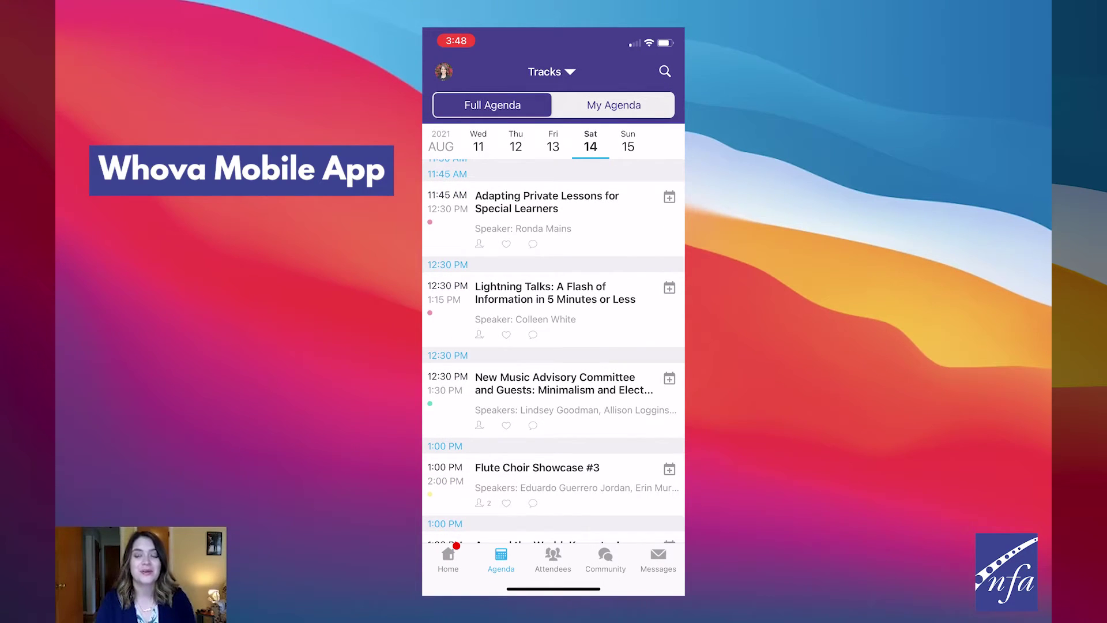
click(533, 300)
click(554, 211)
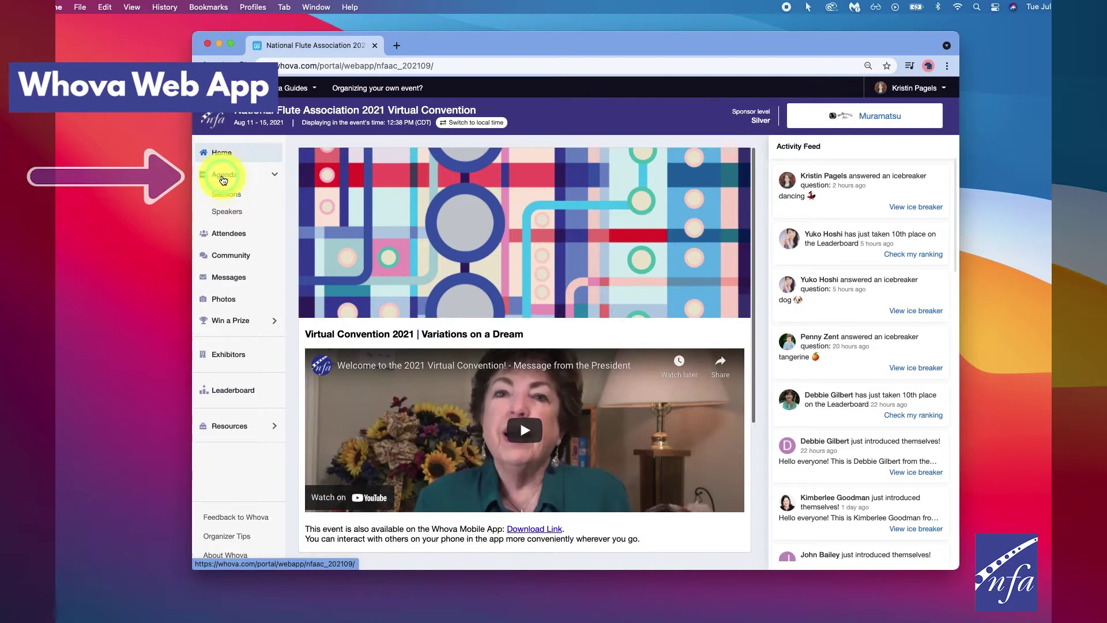
Open the web agenda's sessions list and move to Sat Aug 14
click(223, 180)
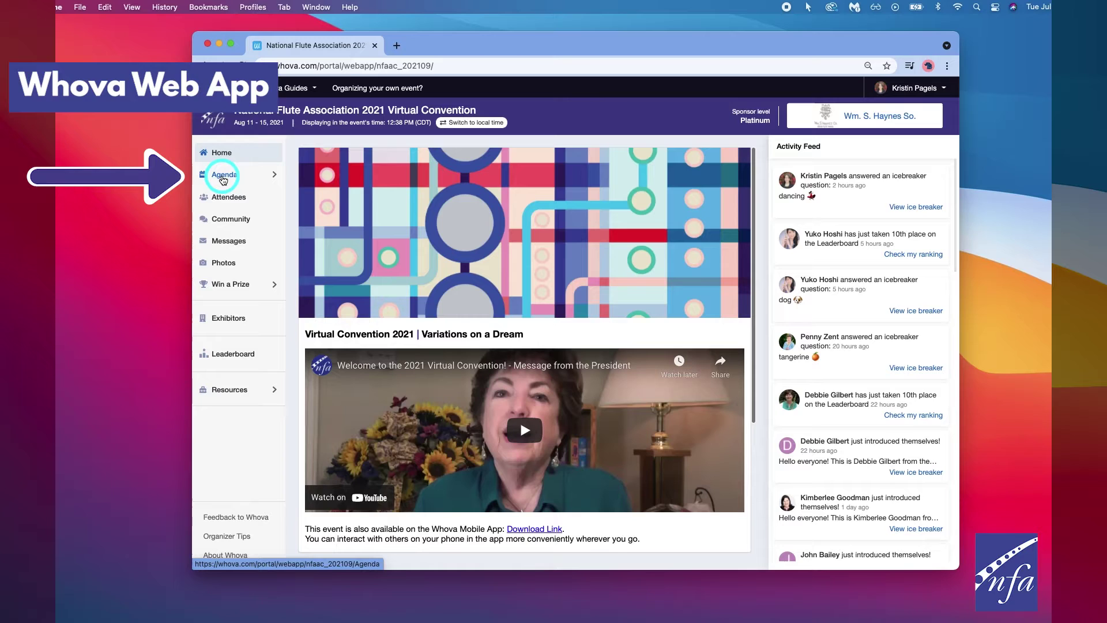
click(223, 180)
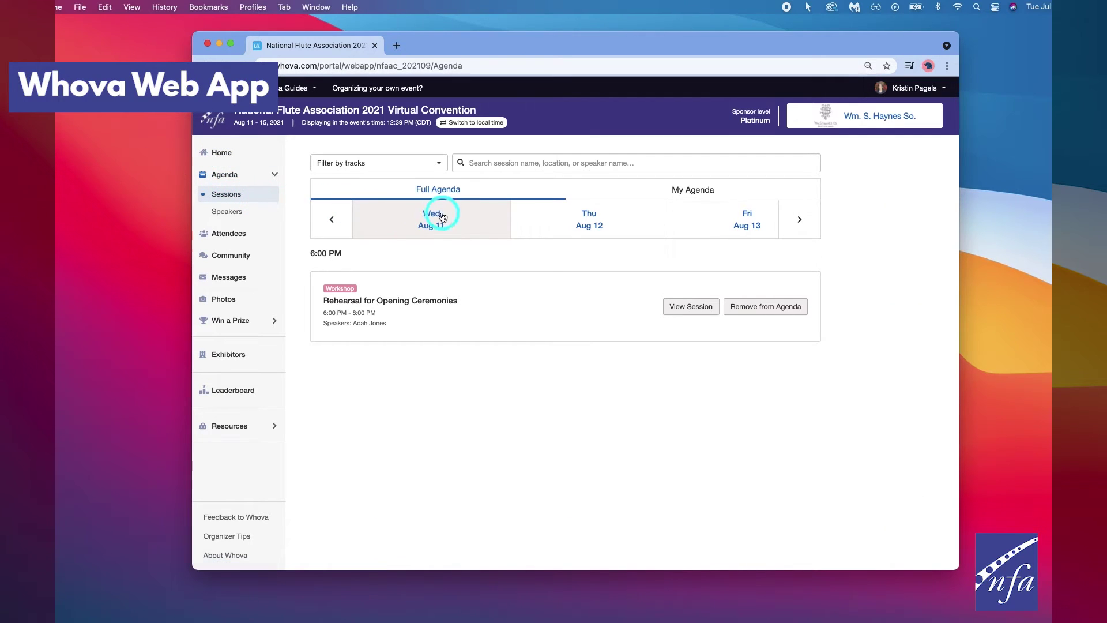
click(531, 222)
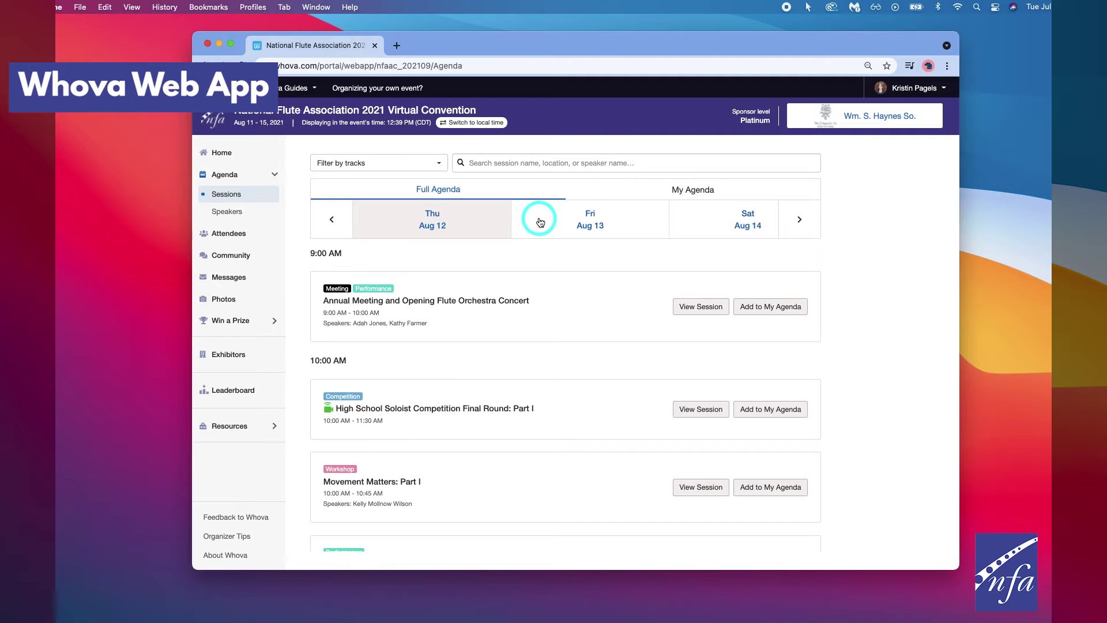
click(540, 222)
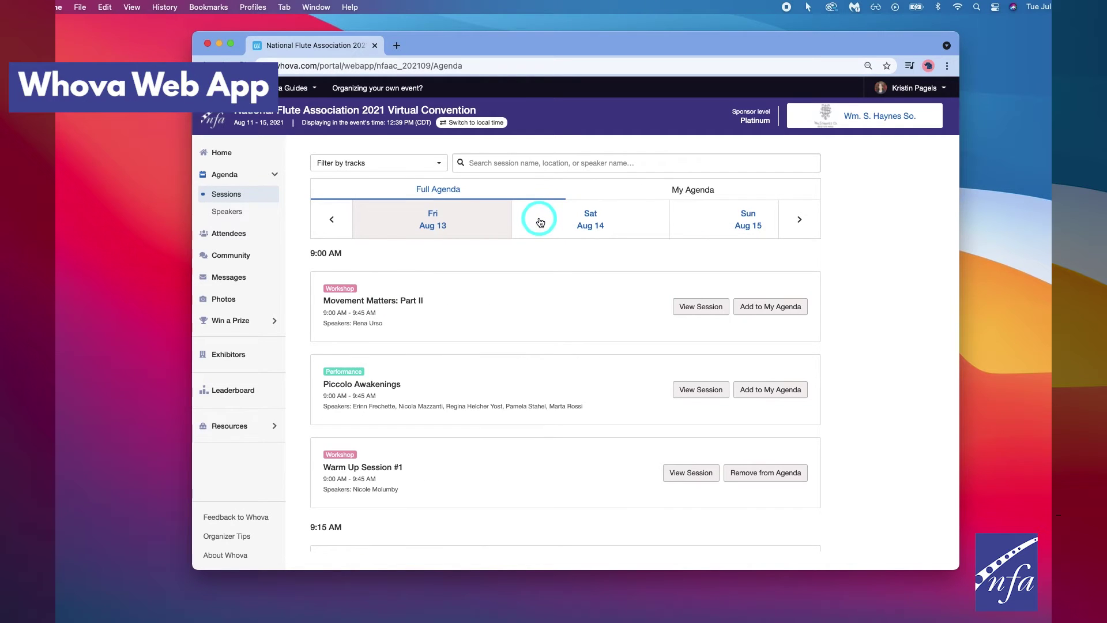
click(539, 222)
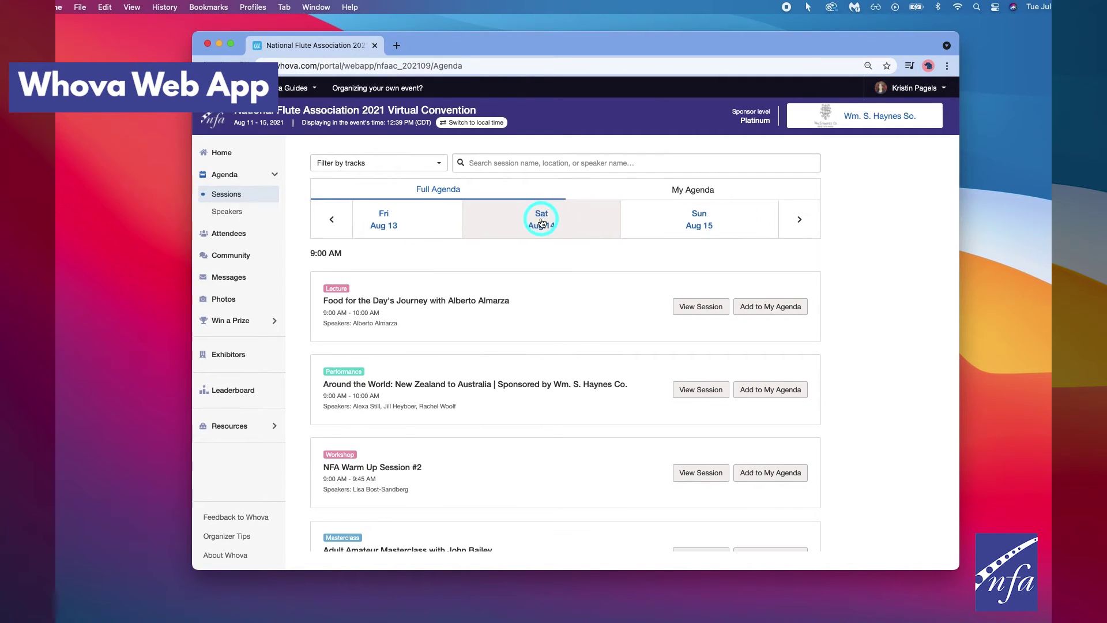
Filter the tracks to show only Performance and Masterclass sessions
click(439, 162)
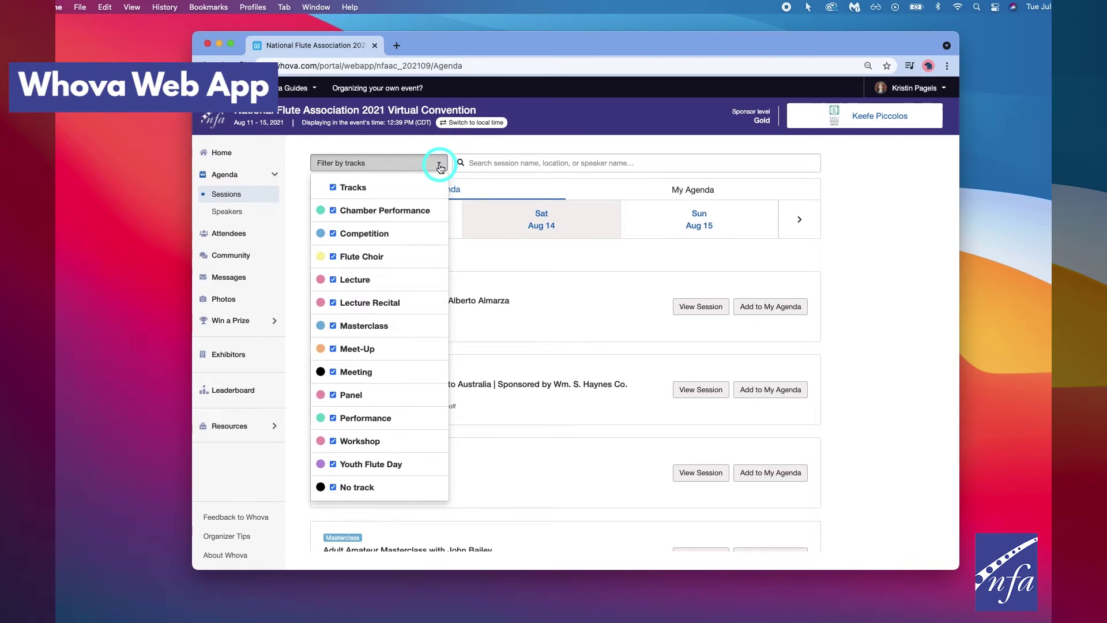
click(358, 187)
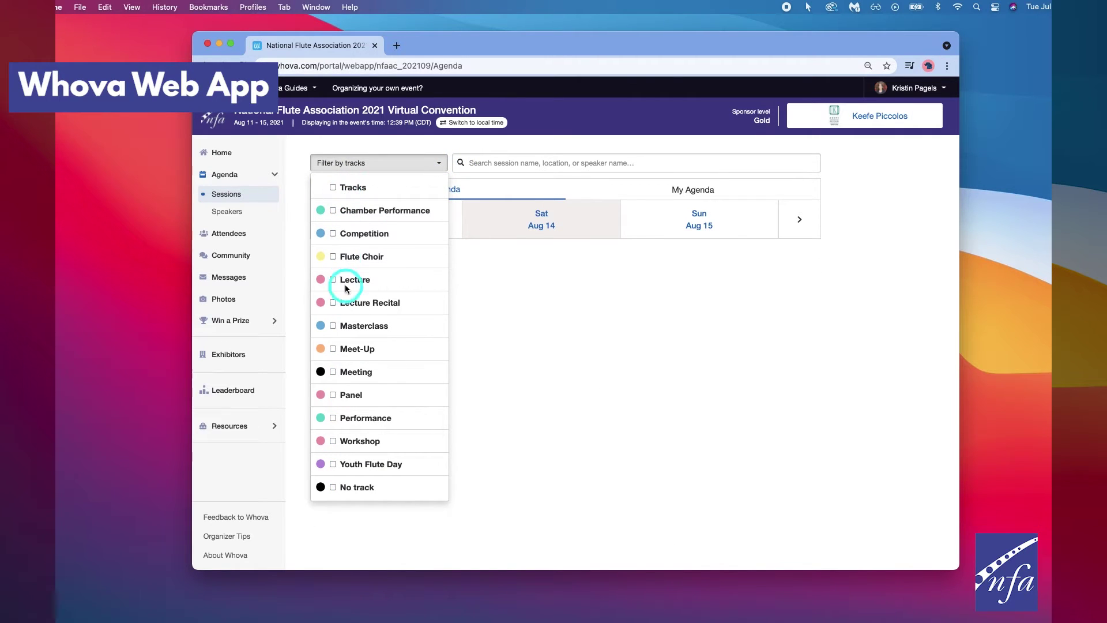
click(364, 413)
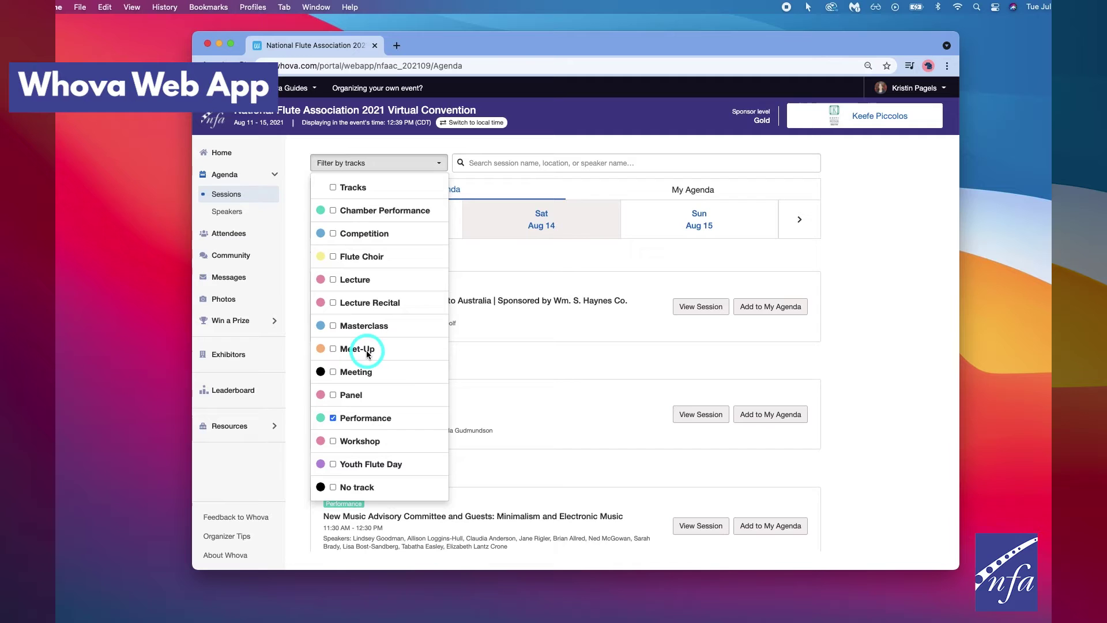
click(364, 325)
click(507, 324)
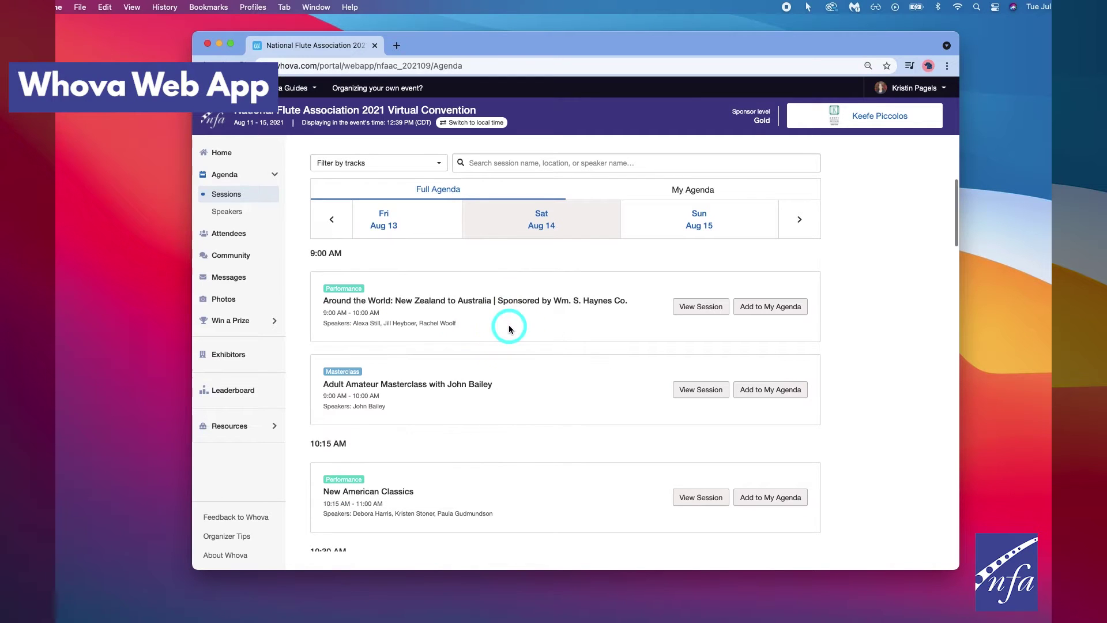
scroll(508, 329, down, 5)
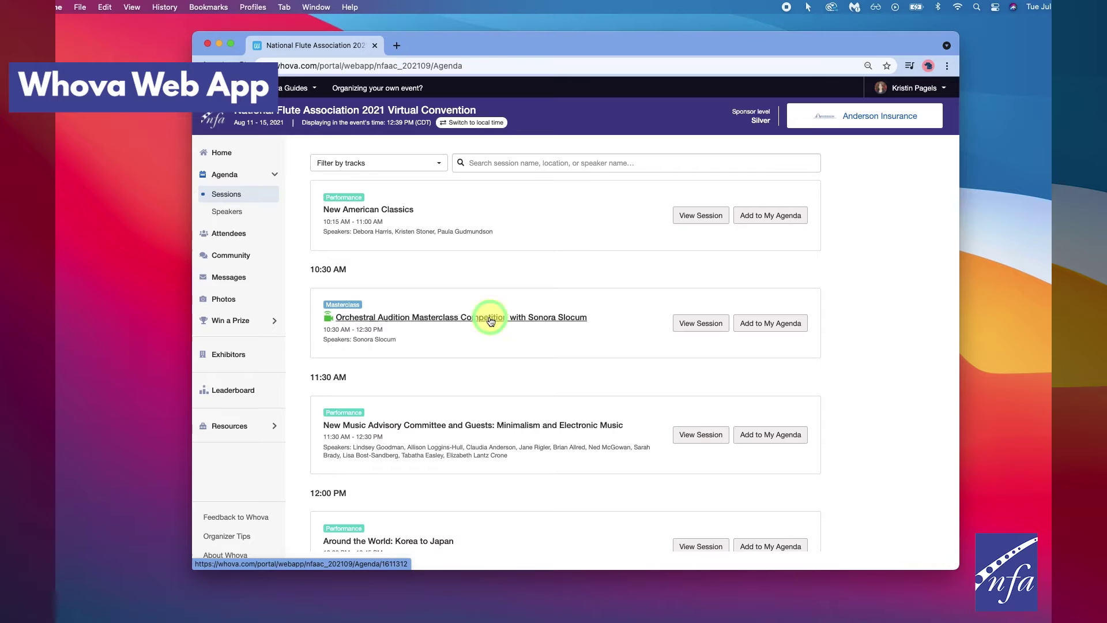
Open and play the Orchestral Audition Masterclass Competition session, then view its Polls and Chat
click(490, 319)
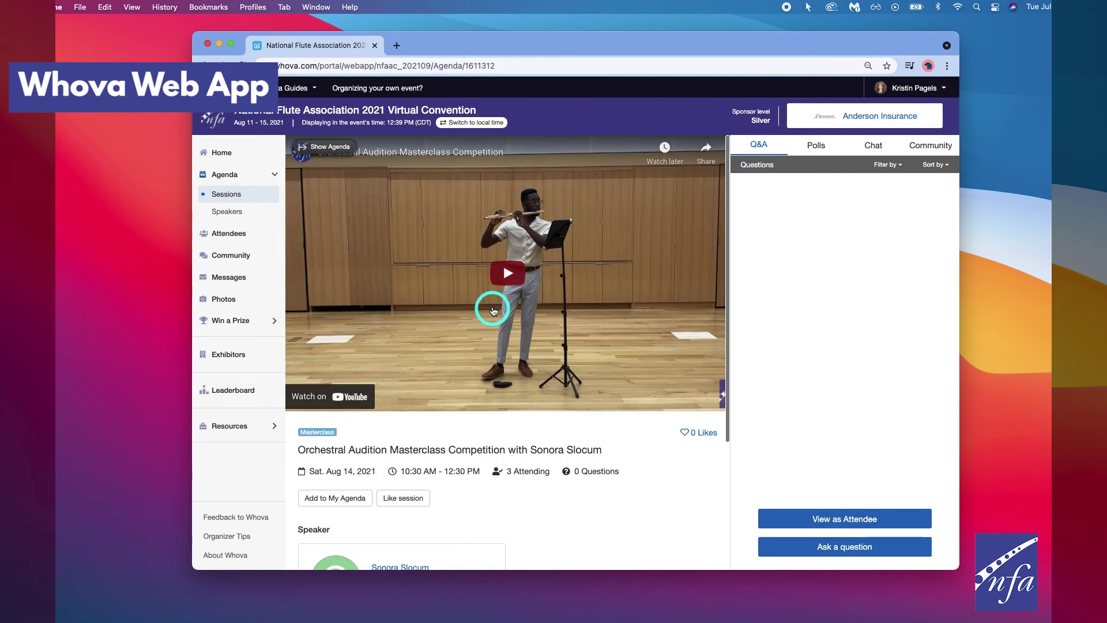
click(500, 294)
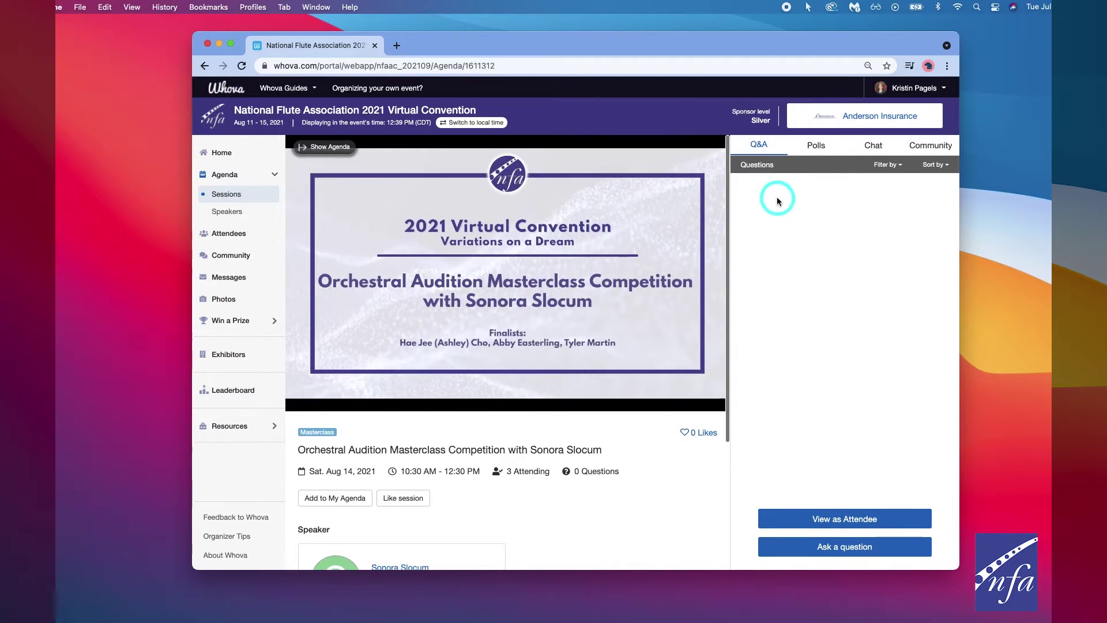
click(813, 148)
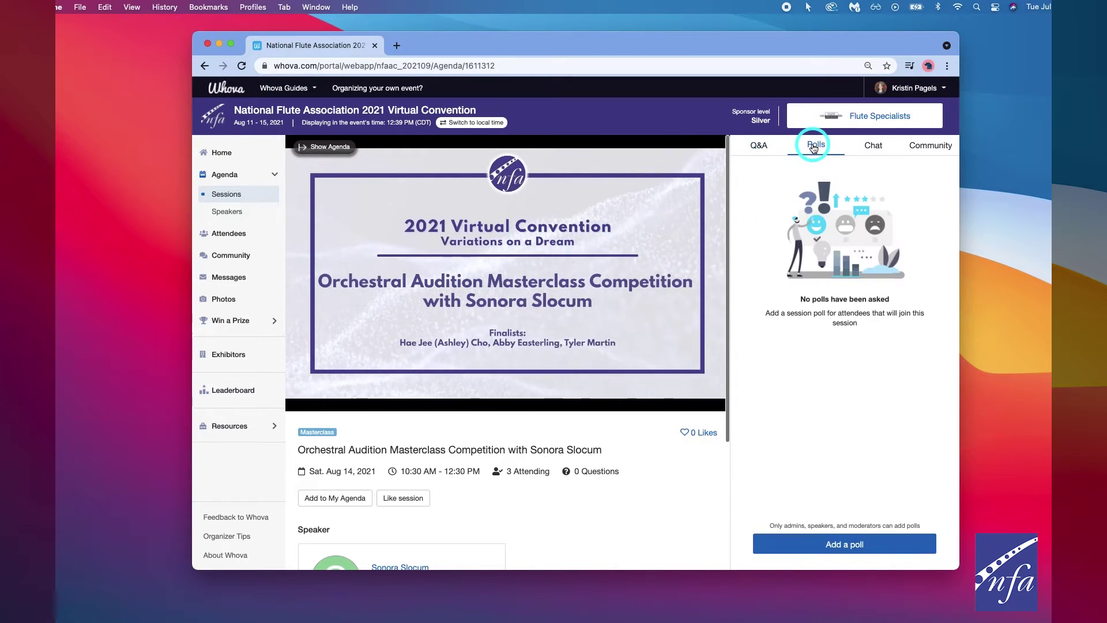
click(873, 147)
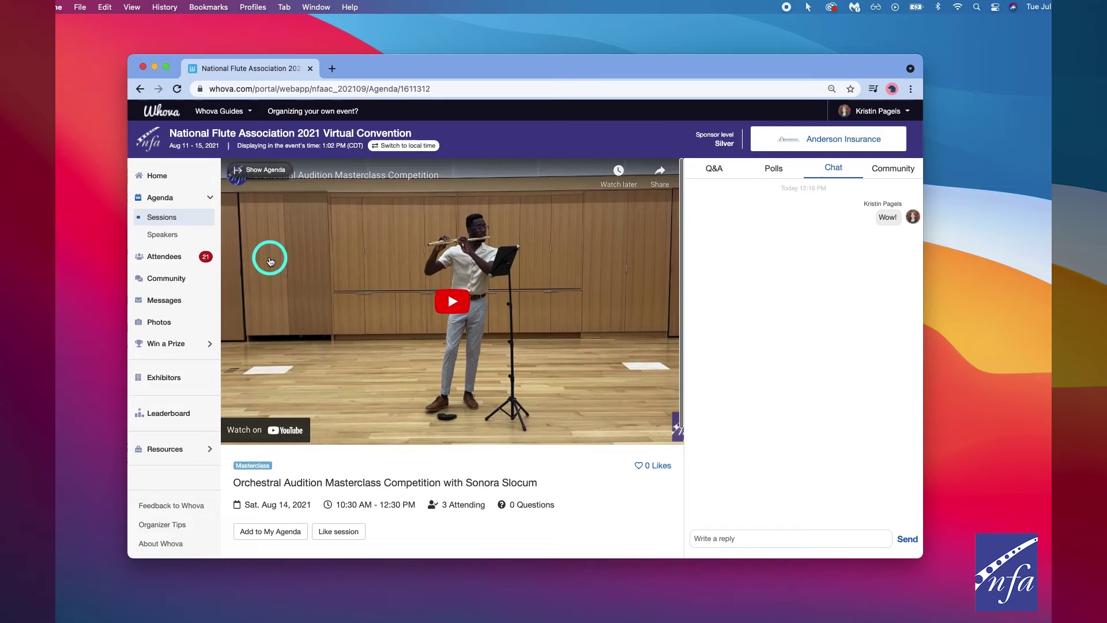
Search the attendee directory for 'University' to show 14 matching people
click(172, 262)
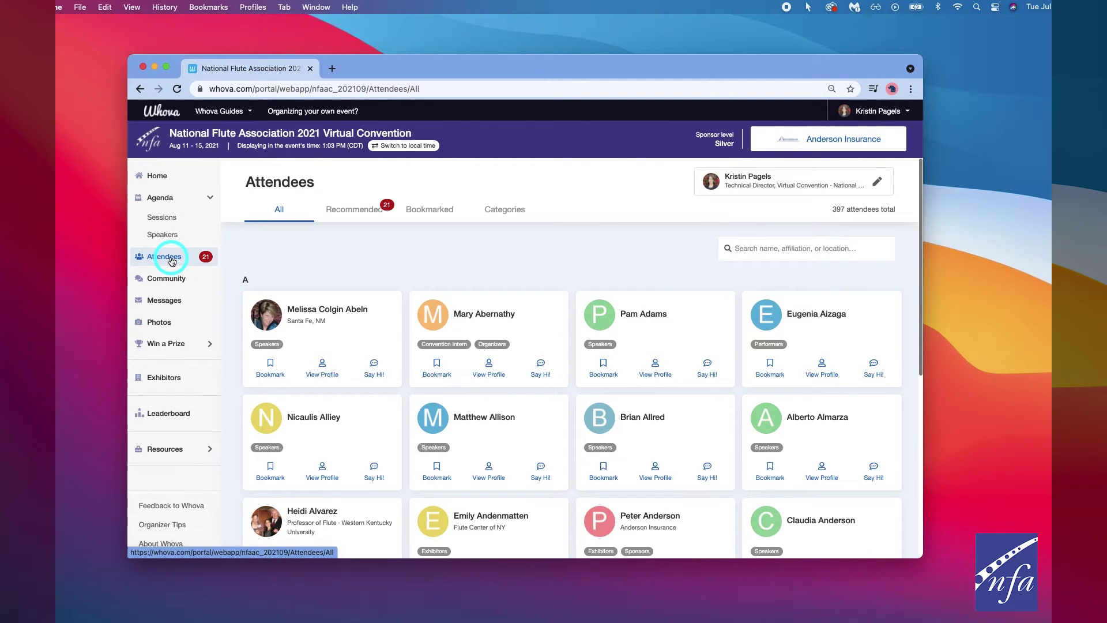
click(172, 261)
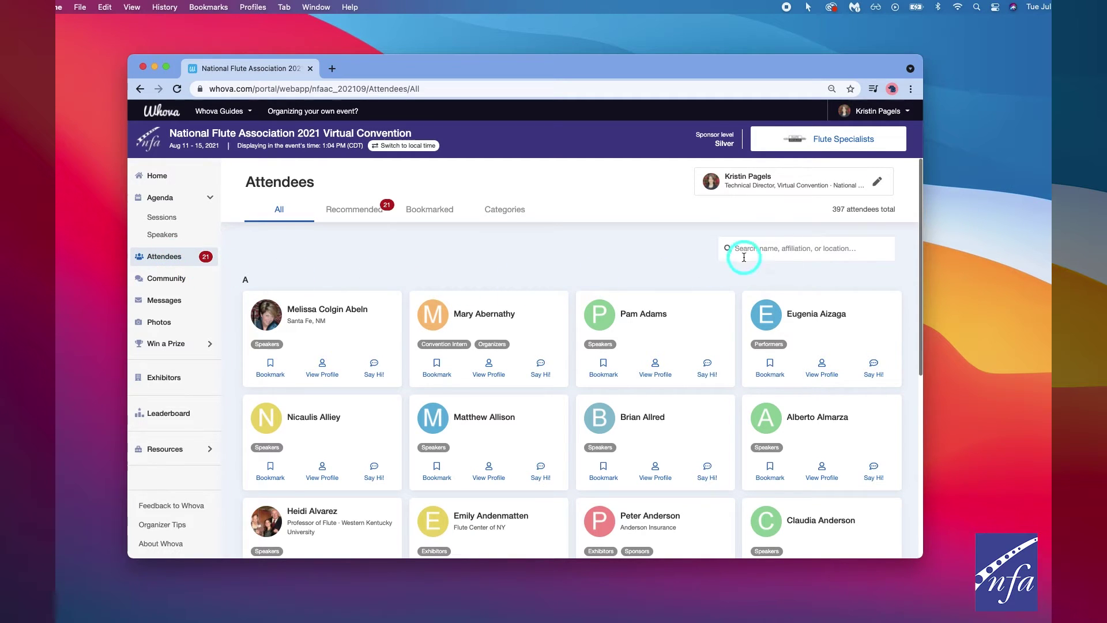
click(762, 249)
text(University)
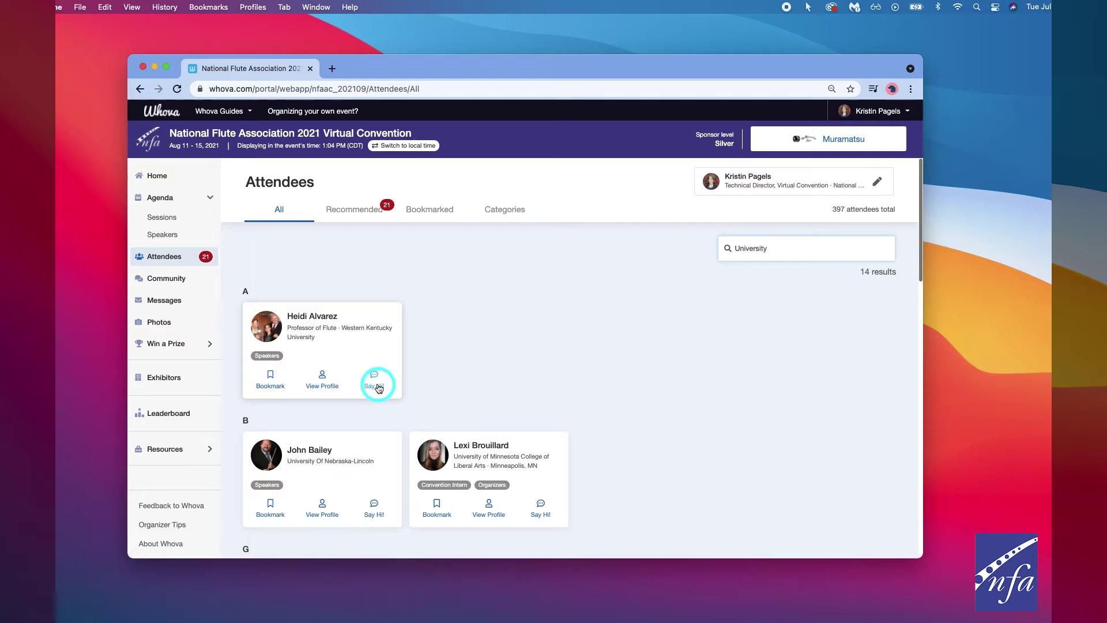
Browse Recommended attendees by shared interests, then open the National Flute Association group's 8 attendees
click(355, 214)
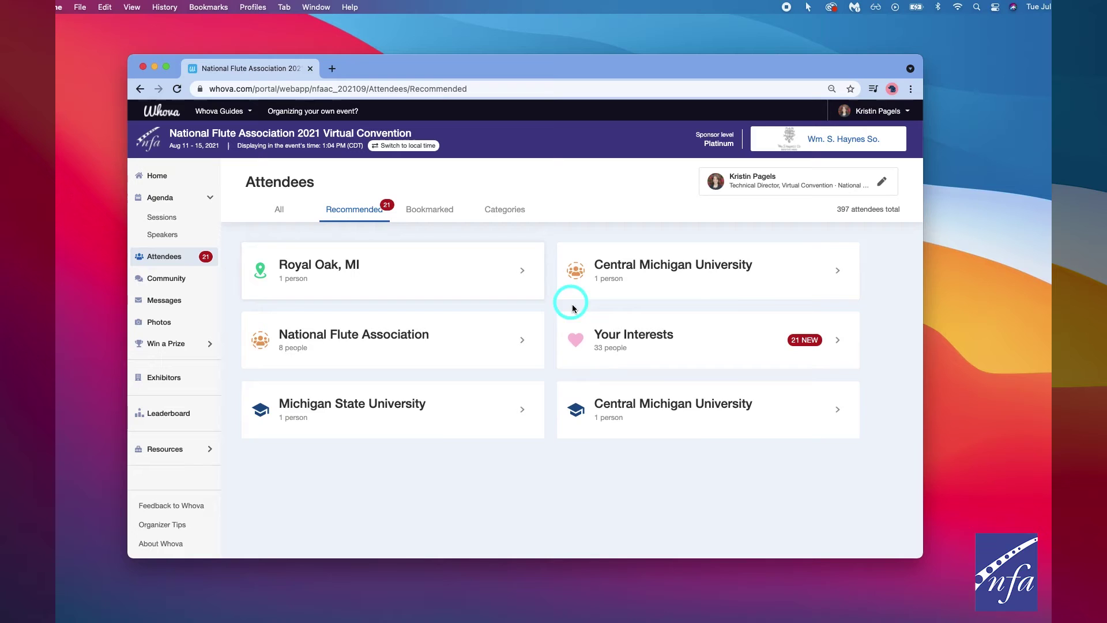
click(607, 344)
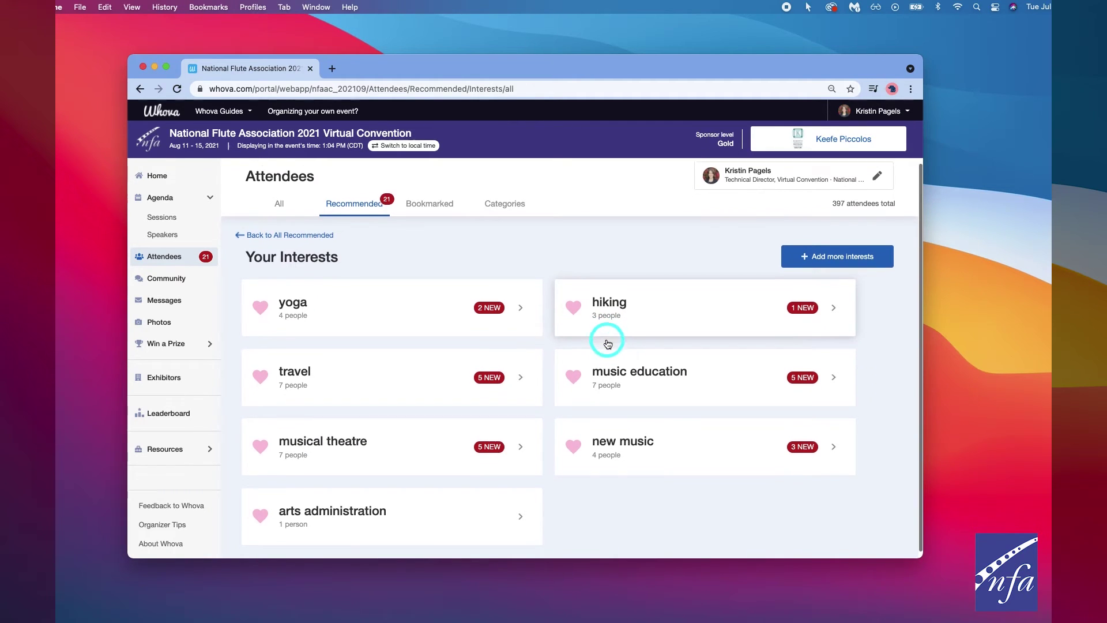
scroll(607, 343, down, 1)
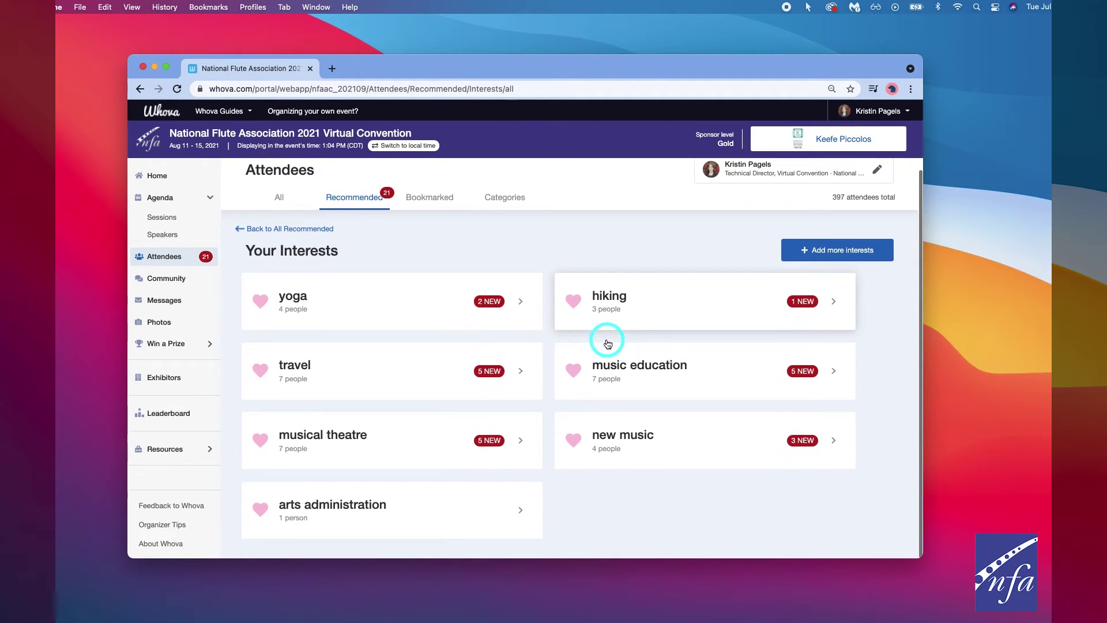
click(286, 230)
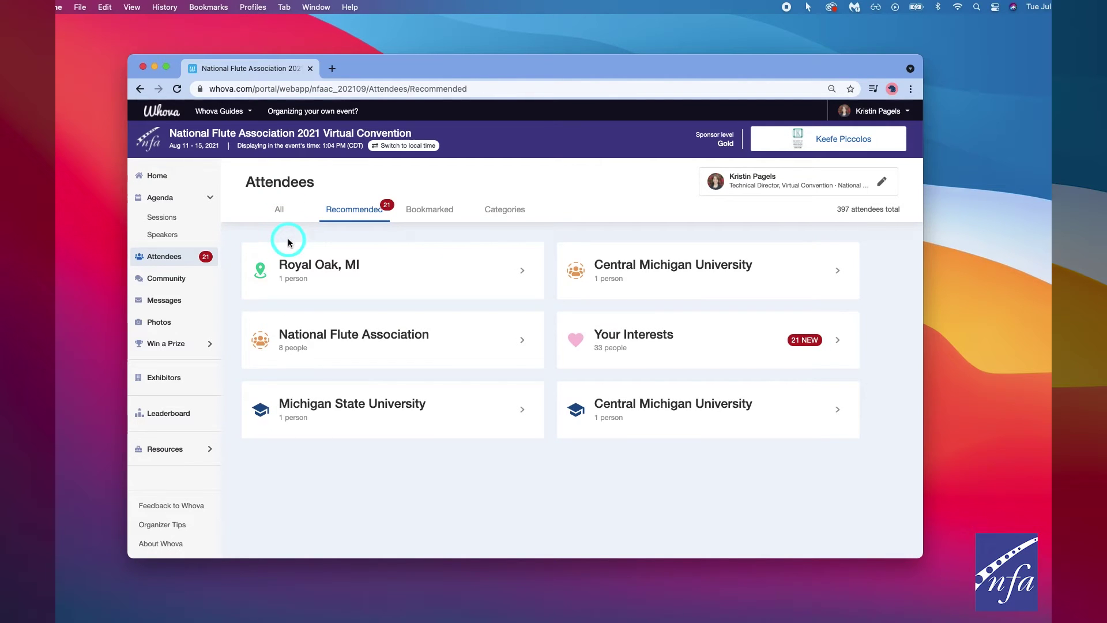
click(354, 330)
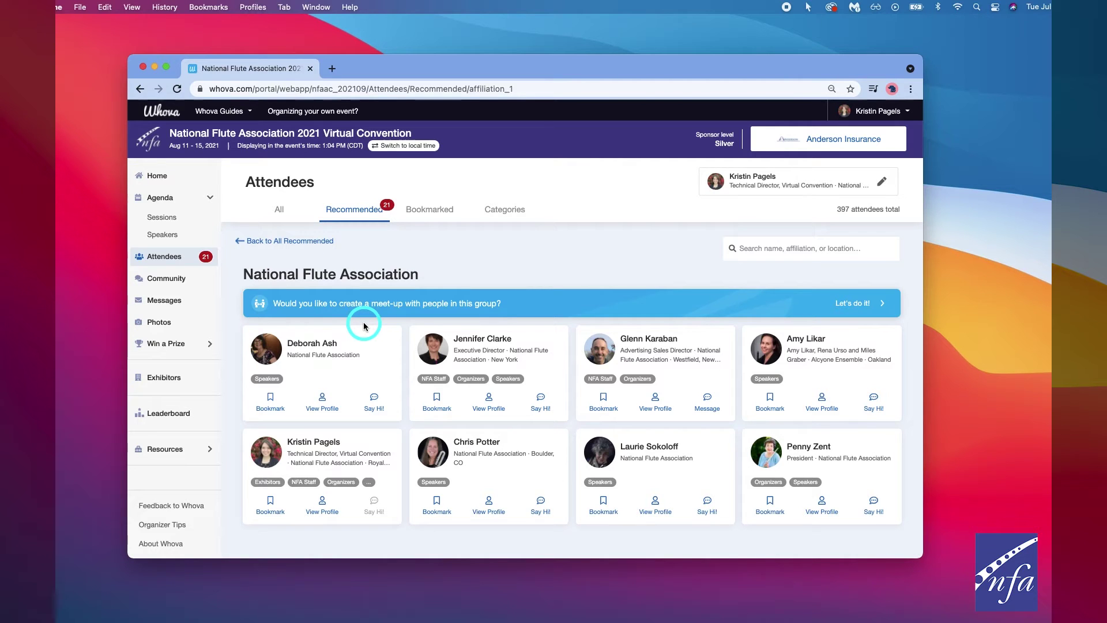
Open the Community board, landing on the Ask Organizers Anything topic
click(184, 279)
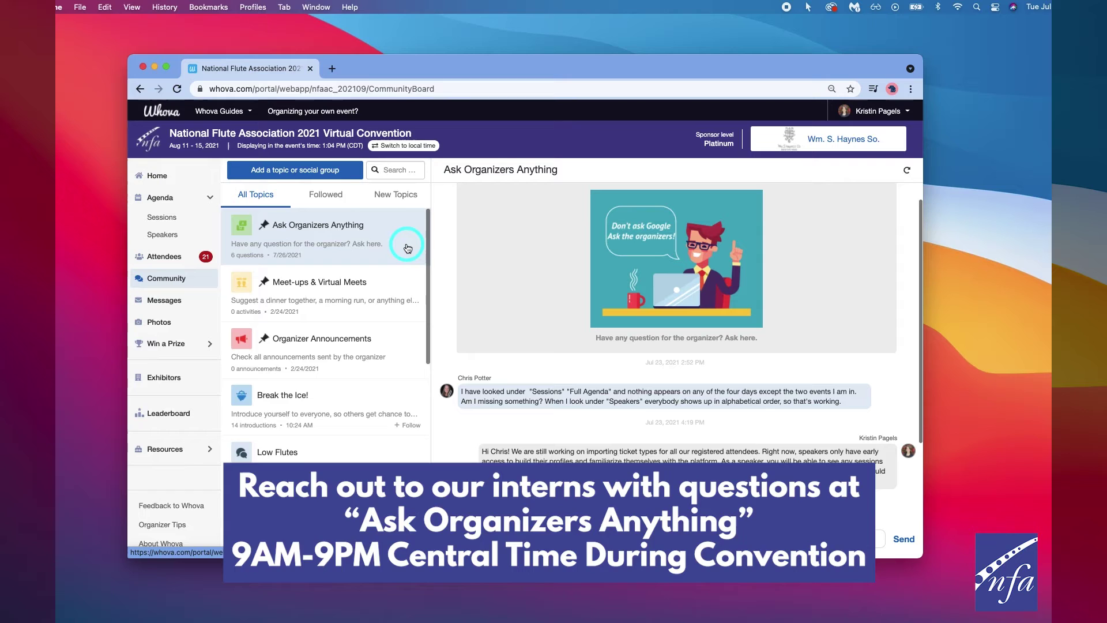
Follow the Break the Ice! topic, then open Meet-ups & Virtual Meets
scroll(403, 265, down, 2)
scroll(397, 282, down, 4)
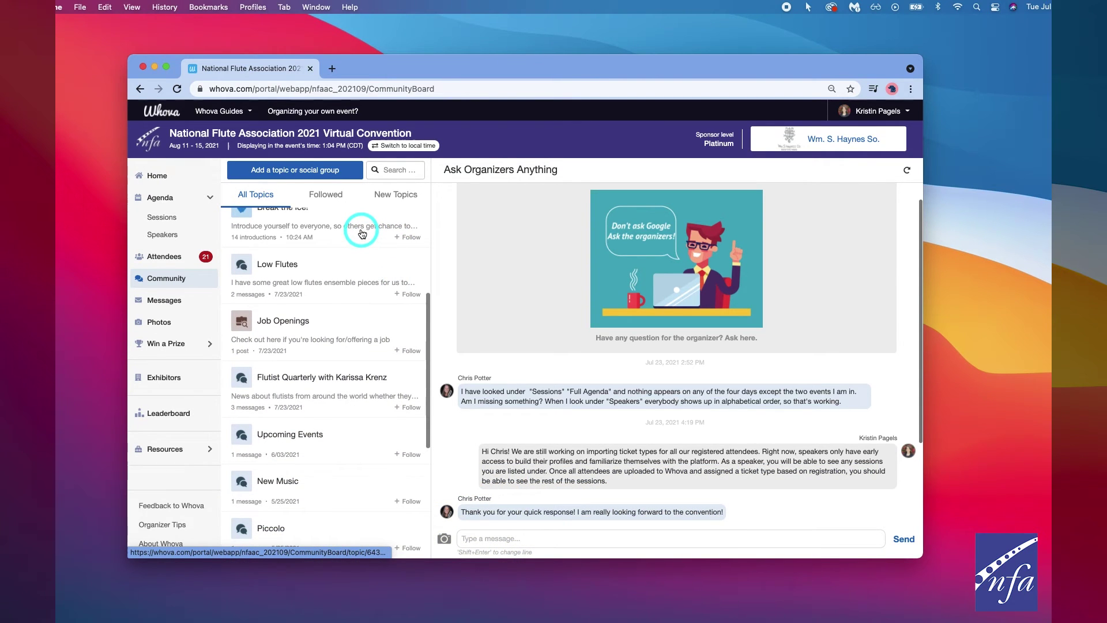
click(362, 232)
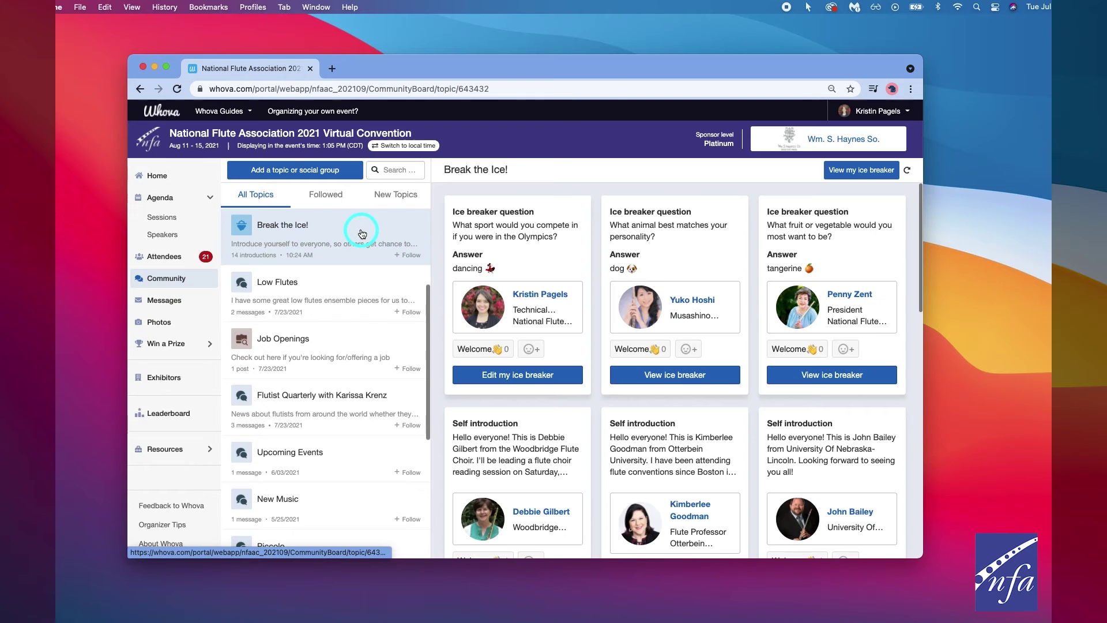
click(408, 257)
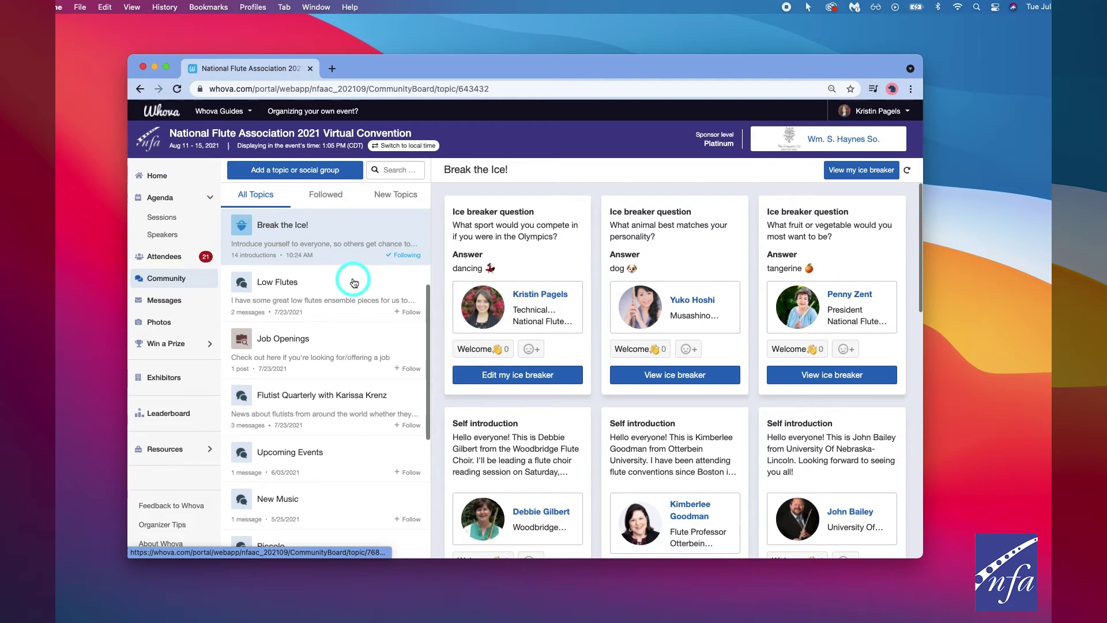
scroll(353, 288, up, 5)
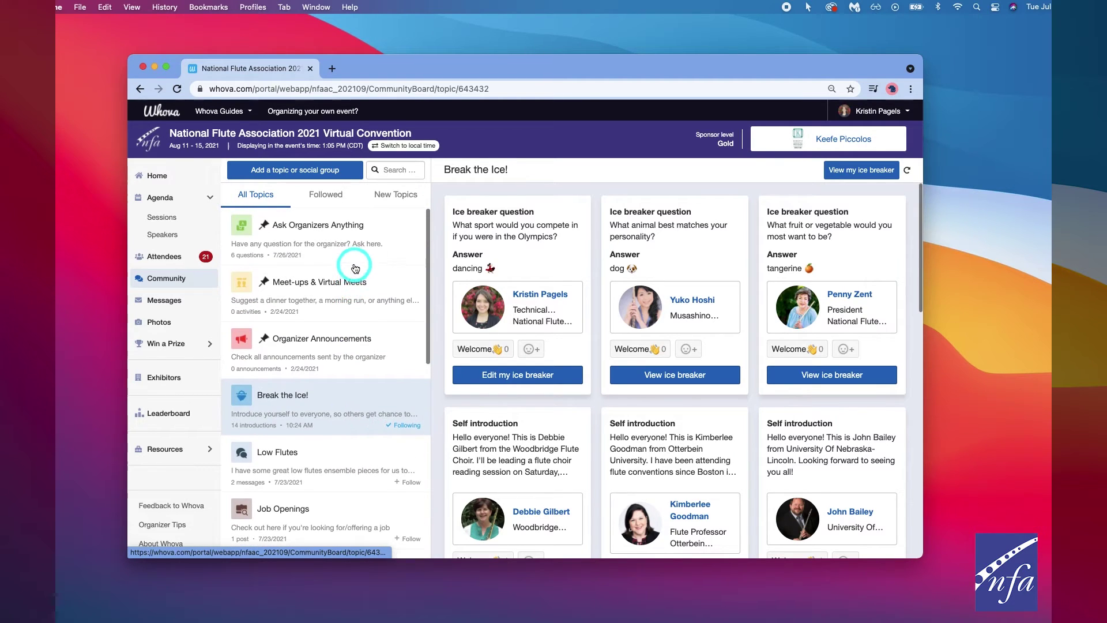
click(351, 304)
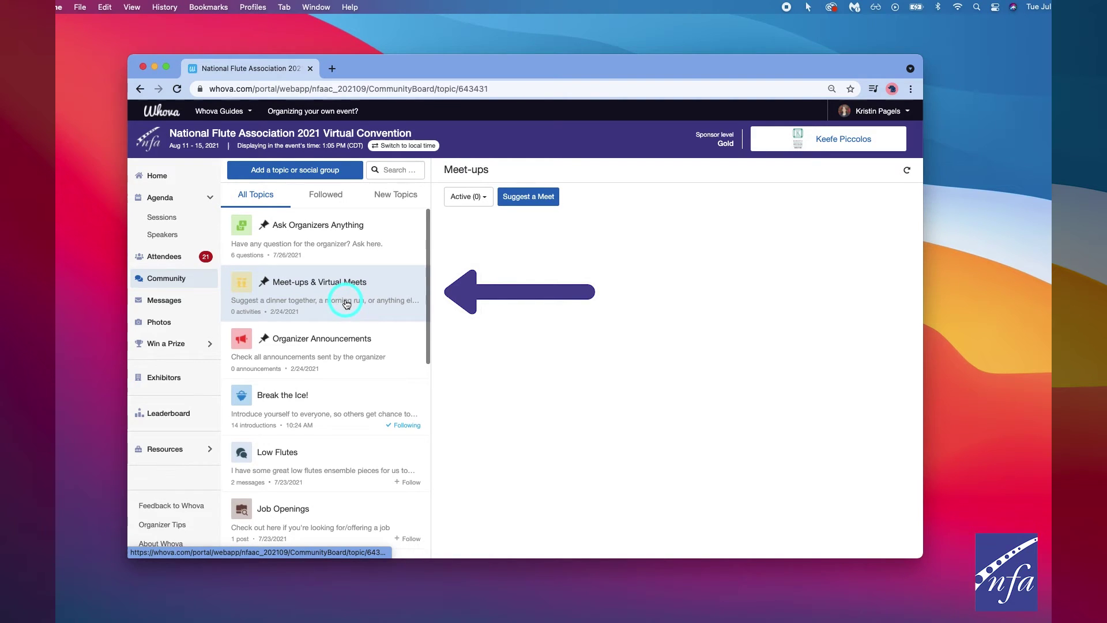
click(545, 198)
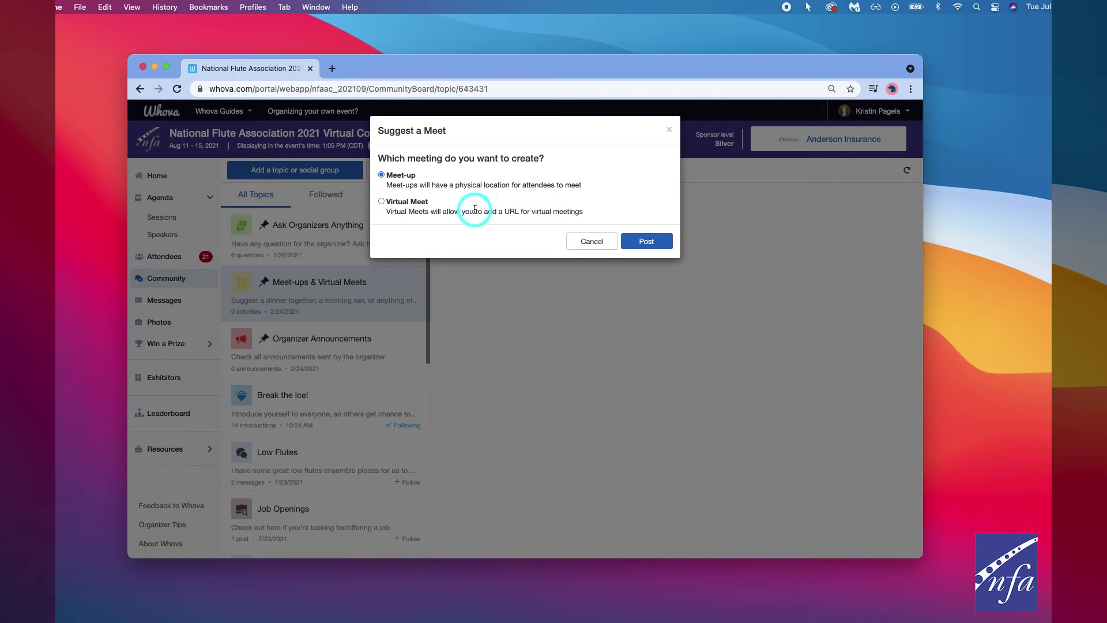
click(381, 202)
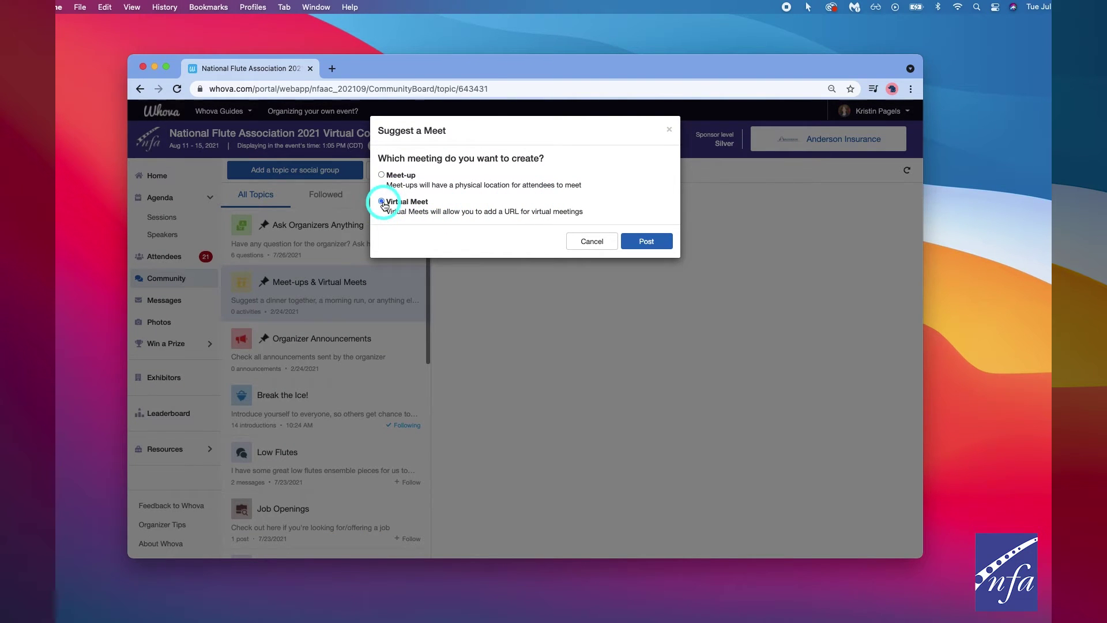
click(644, 242)
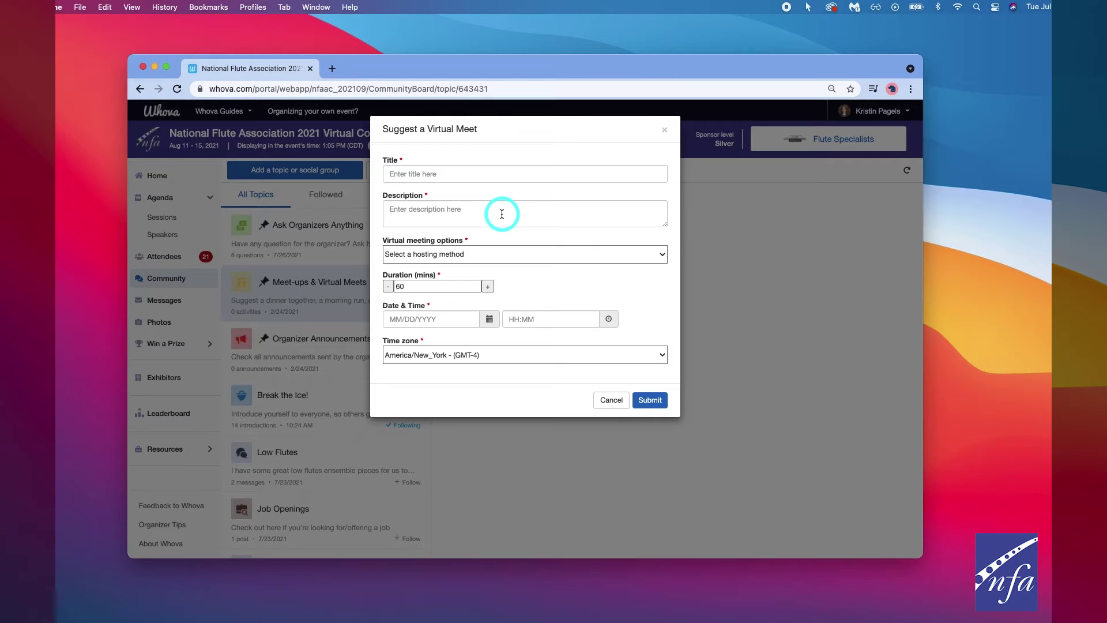
click(500, 255)
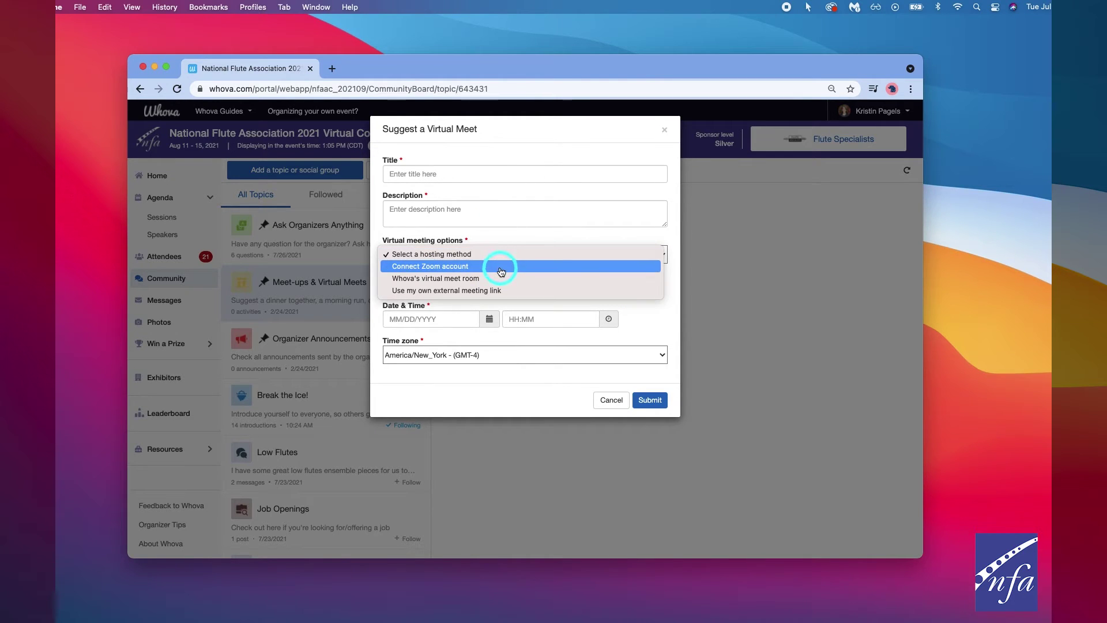
click(502, 278)
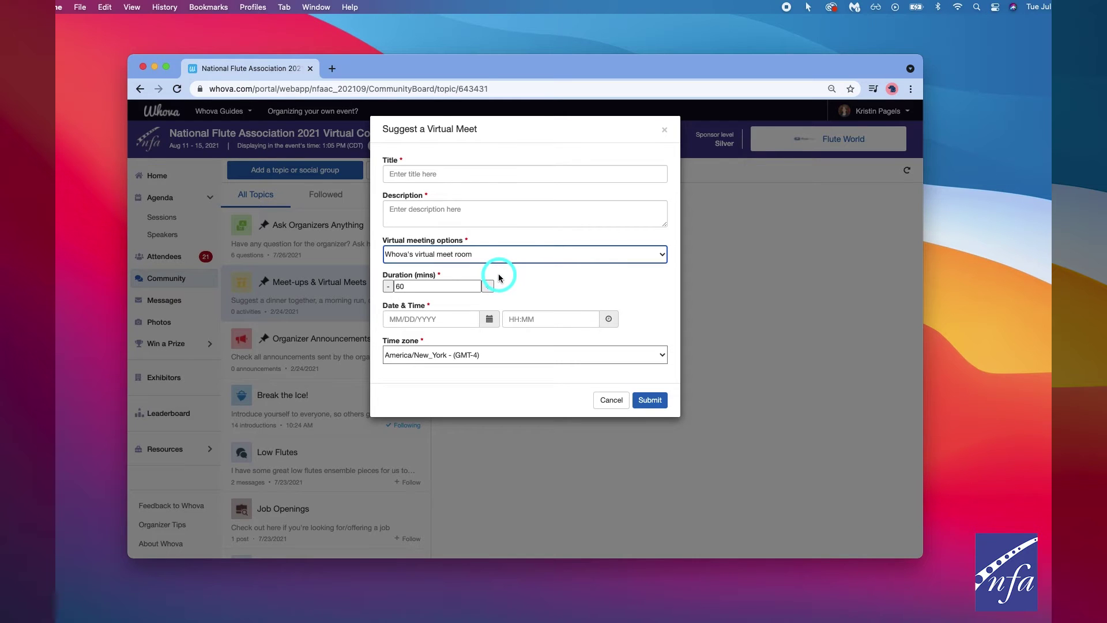
click(610, 404)
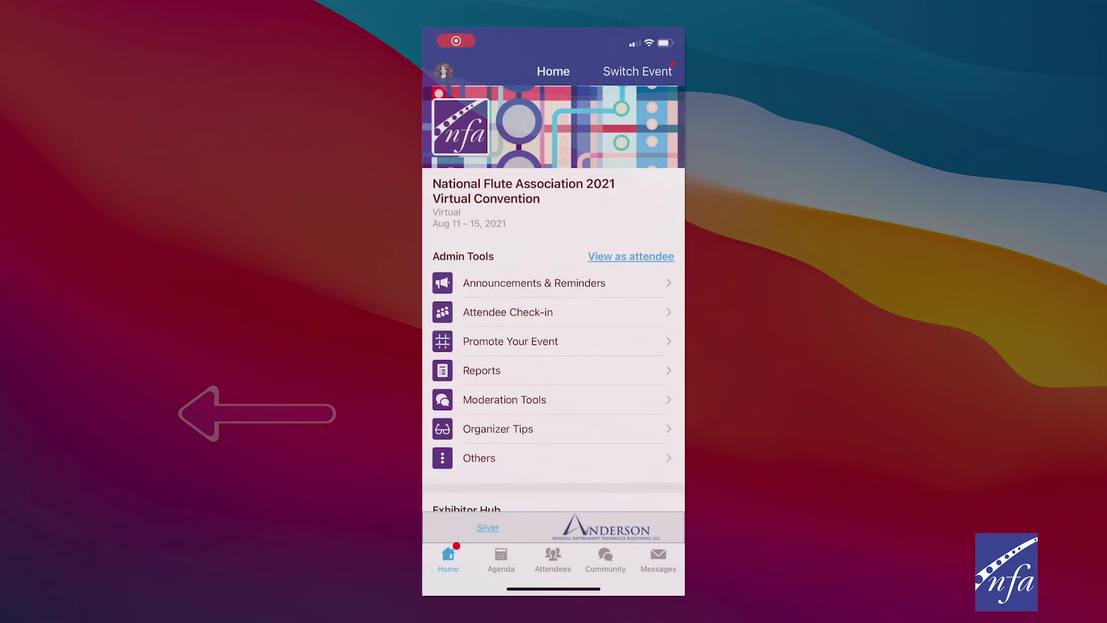
Open the Exhibitors list under Additional Resources on the home screen
scroll(554, 311, down, 5)
scroll(553, 297, down, 3)
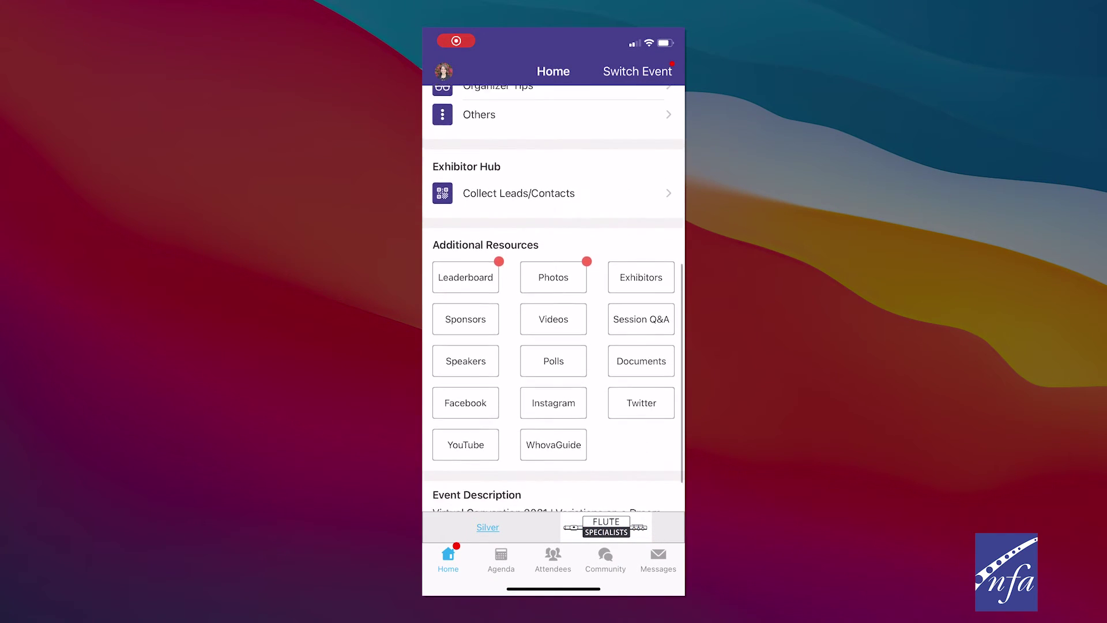
click(641, 226)
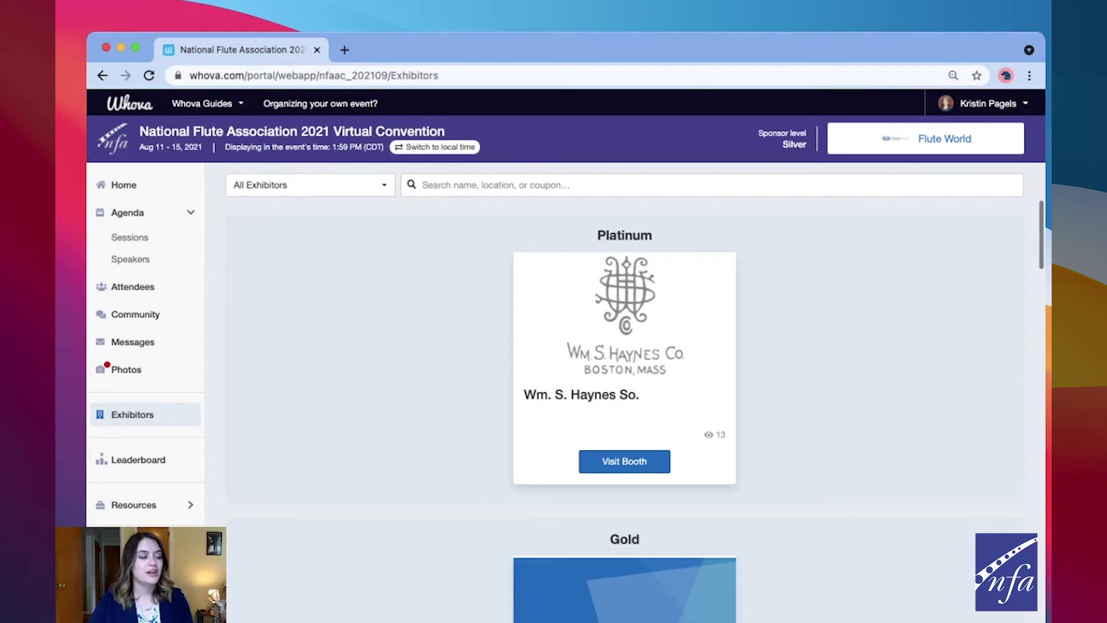
Visit the Burkart Flutes and Piccolos booth in the Silver tier of the Exhibitors list
scroll(625, 392, down, 5)
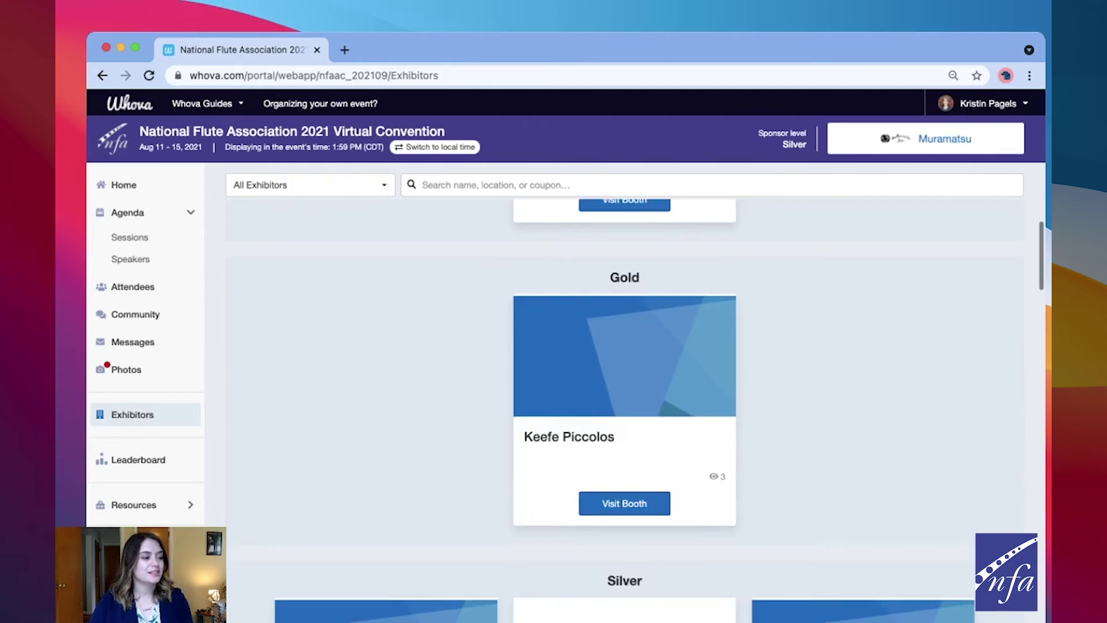
scroll(625, 403, down, 15)
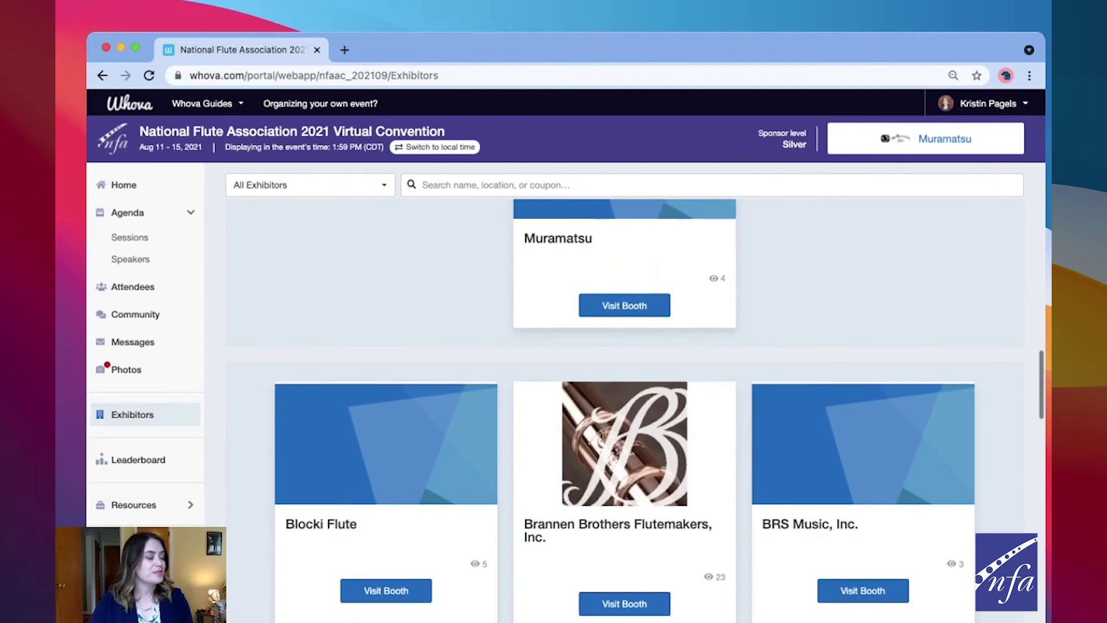
scroll(624, 403, down, 5)
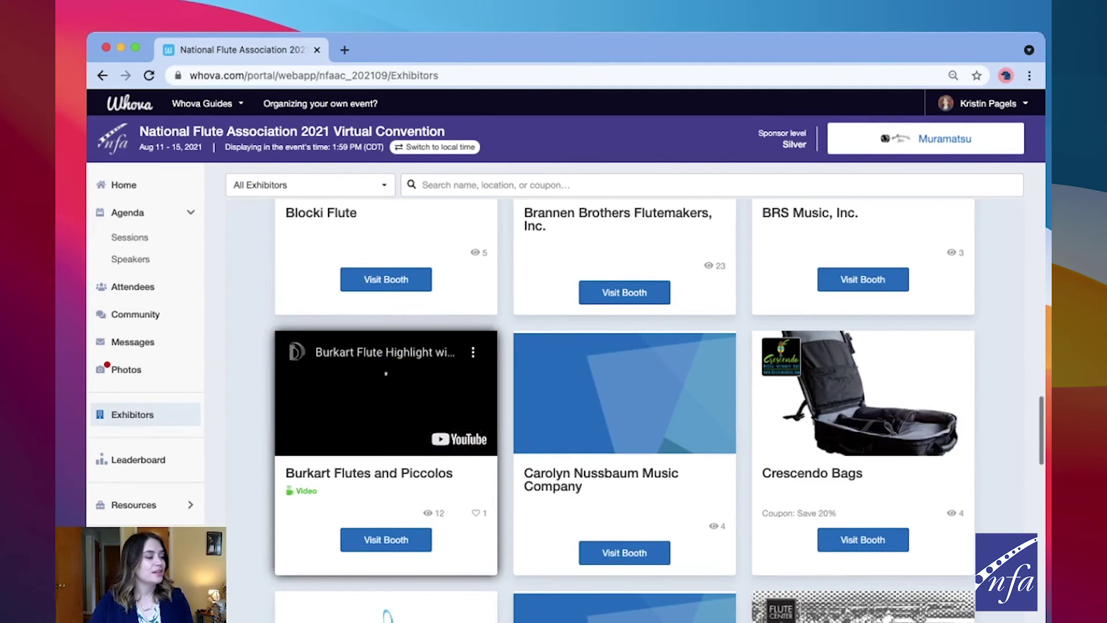
click(386, 539)
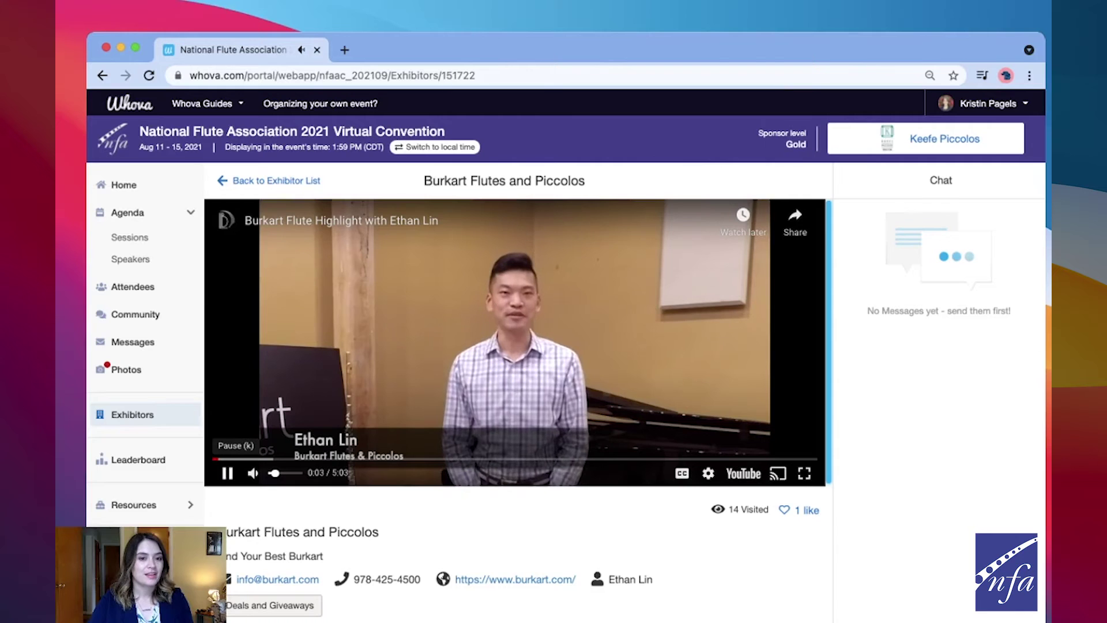
Pause the Burkart highlight video and scroll down the booth page
click(227, 472)
scroll(227, 473, down, 5)
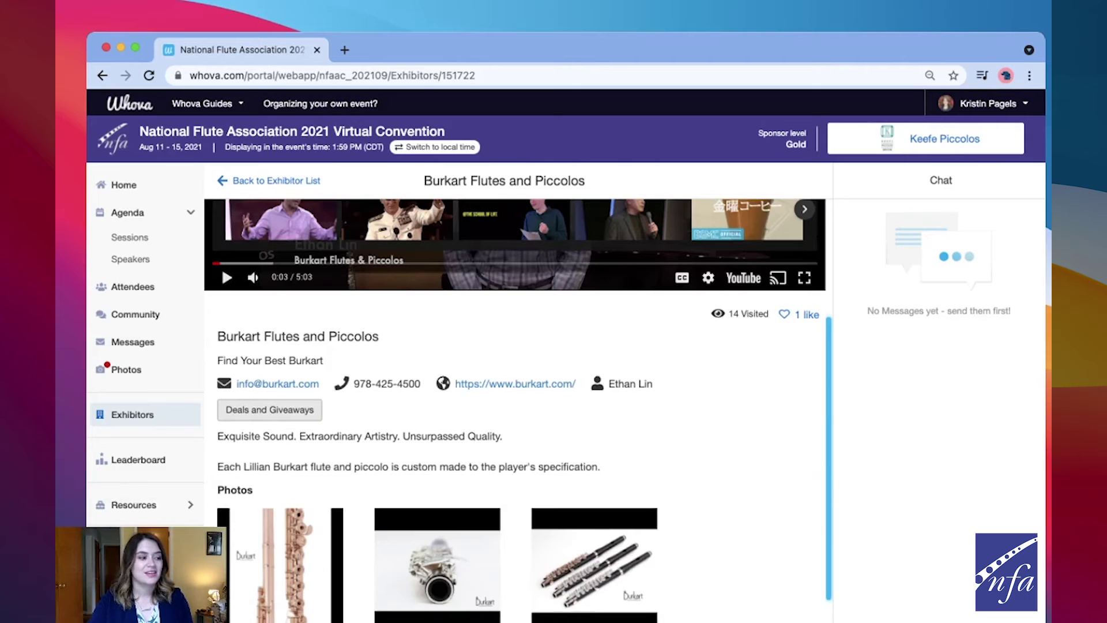
scroll(221, 268, down, 3)
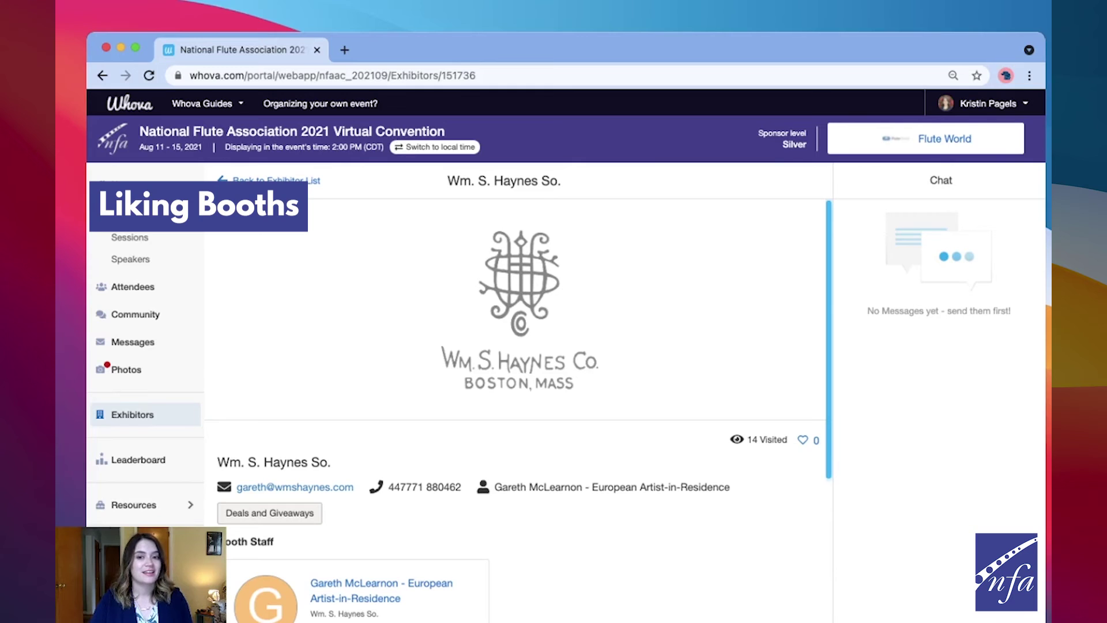
Heart the Wm. S. Haynes So. booth, raising its likes from 0 to 1
click(802, 439)
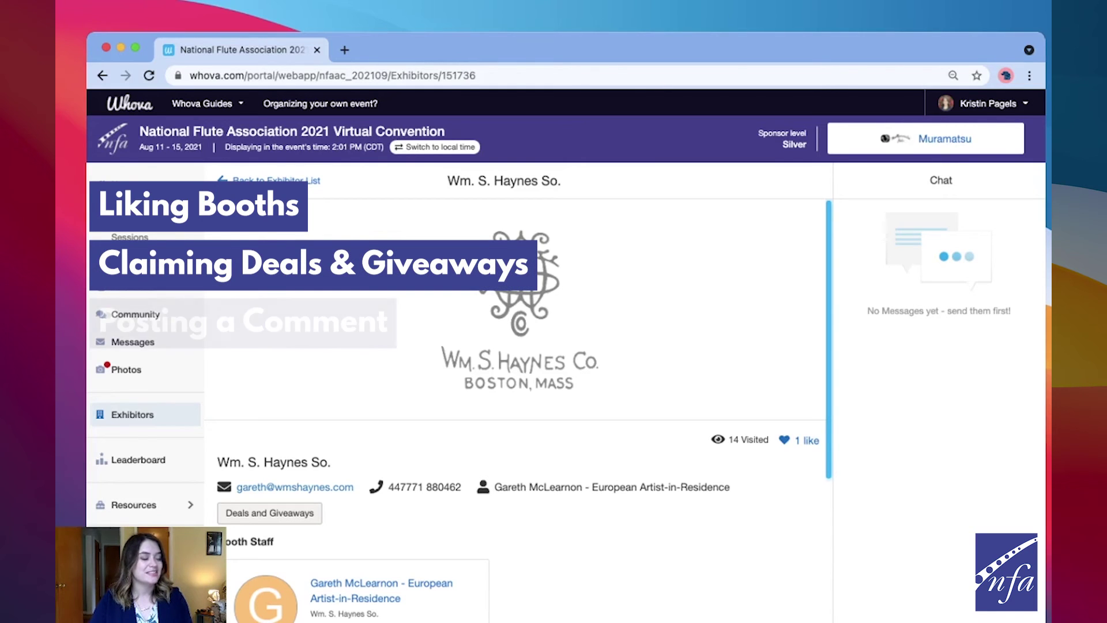